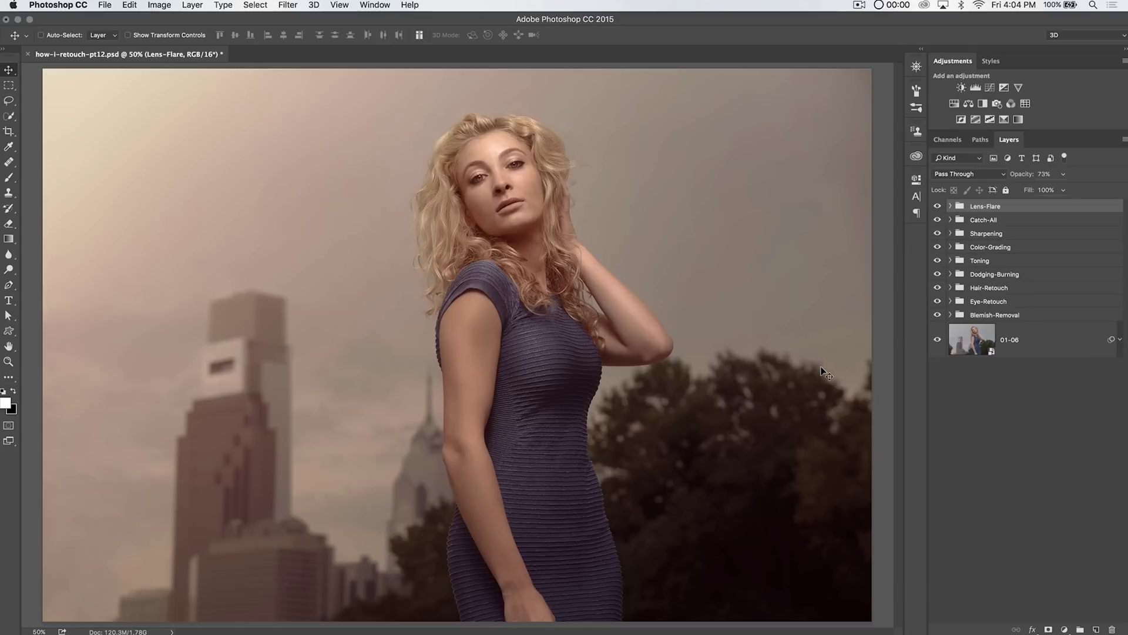
# Step: Add a new empty layer above the groups and name it Grain
pyautogui.click(1095, 630)
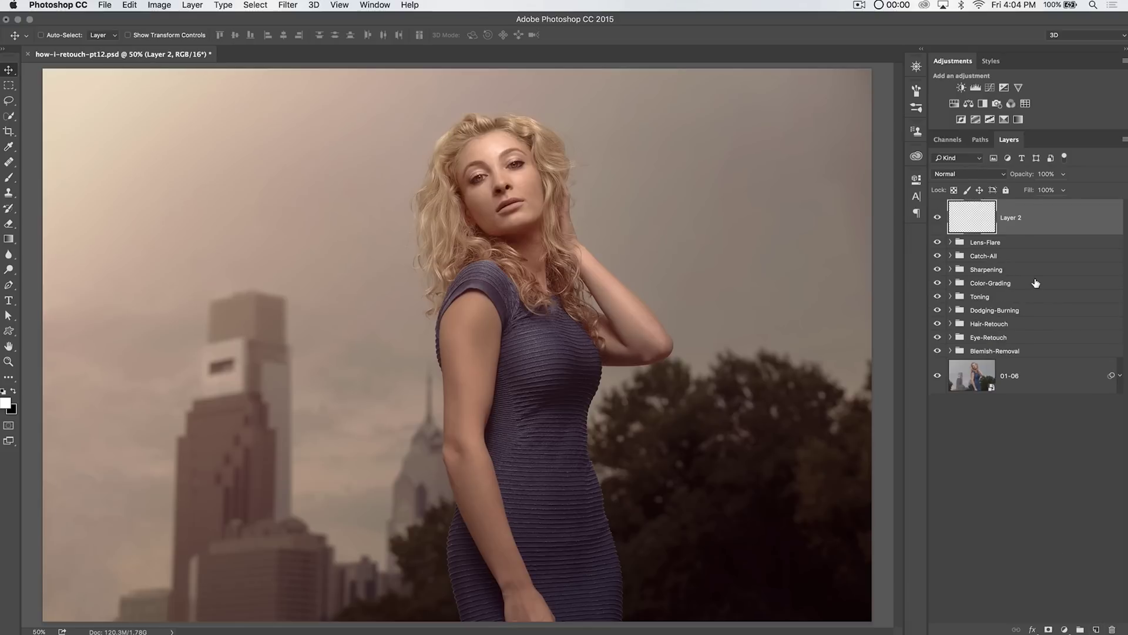
pyautogui.doubleClick(1012, 219)
pyautogui.write('Grain')
pyautogui.press('Return')
# Step: Fill the Grain layer with 50% Gray using Edit > Fill
pyautogui.click(130, 5)
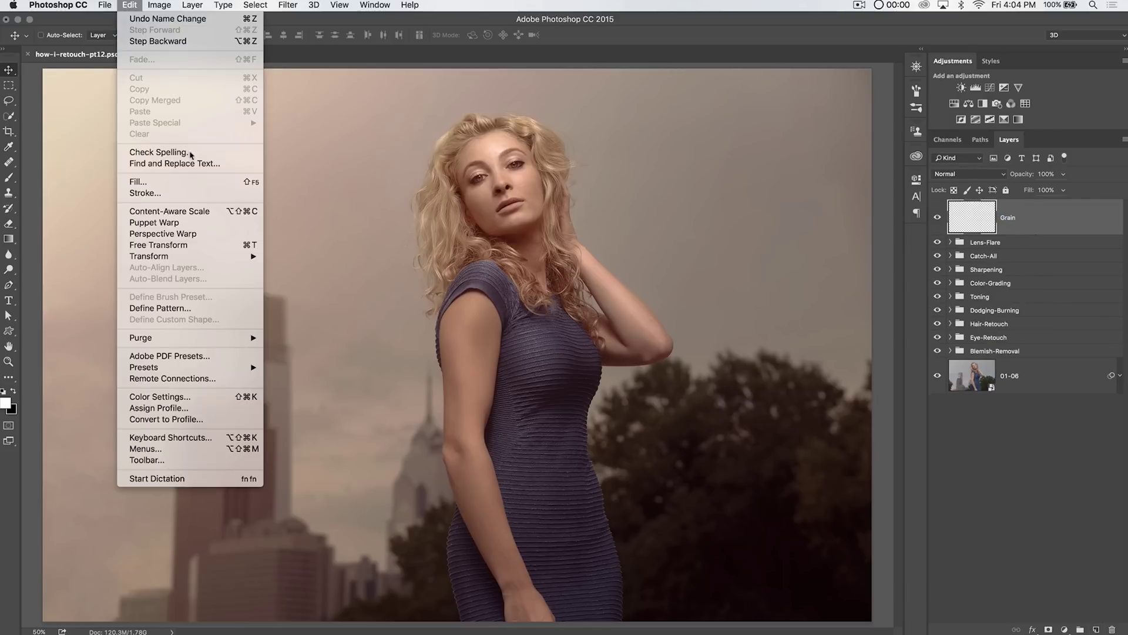
pyautogui.click(174, 185)
pyautogui.click(611, 224)
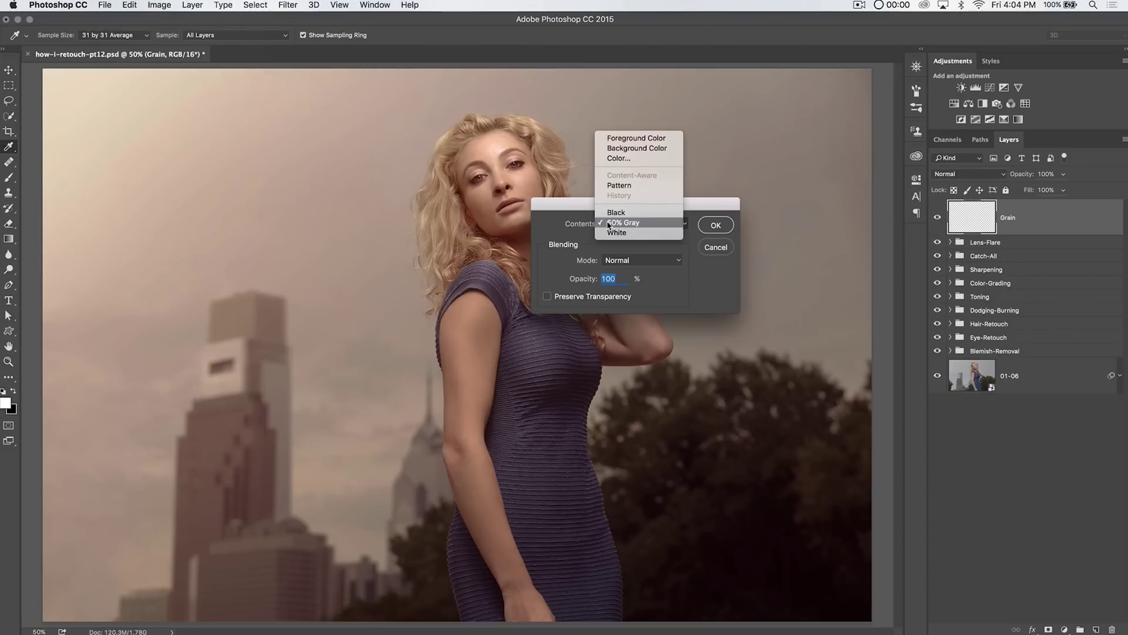
pyautogui.click(615, 223)
pyautogui.click(714, 225)
# Step: Reset the foreground and background colours to default black and white
pyautogui.press('v')
pyautogui.press('d')
pyautogui.press('x')
pyautogui.press('d')
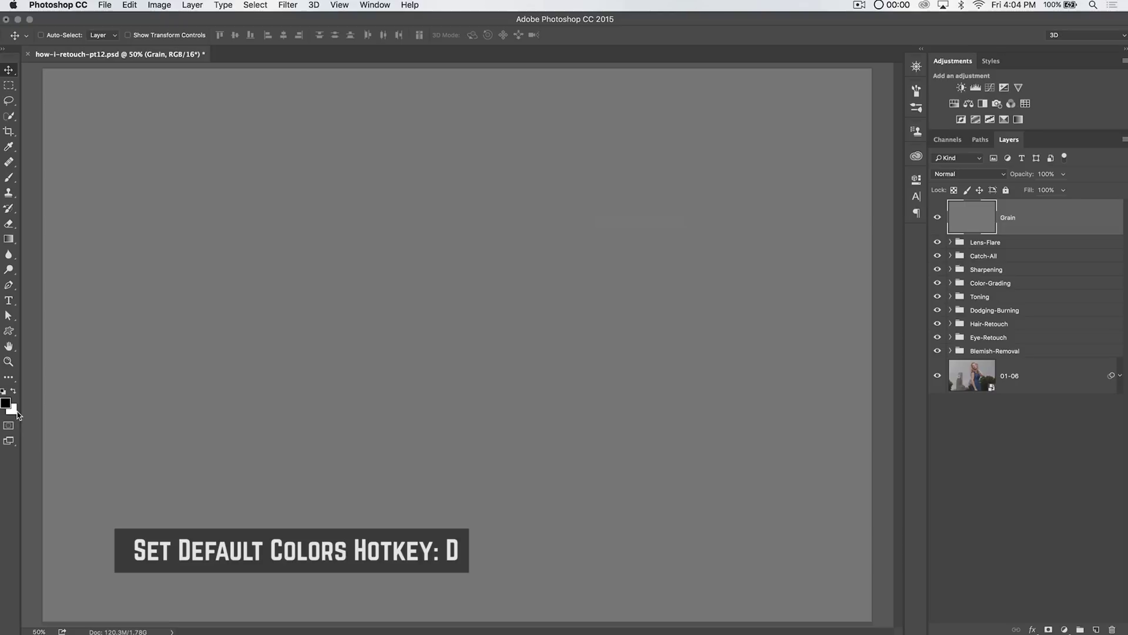
# Step: Apply Add Noise to the Grain layer at Amount 30, Uniform and Monochromatic
pyautogui.click(289, 6)
pyautogui.moveTo(343, 181)
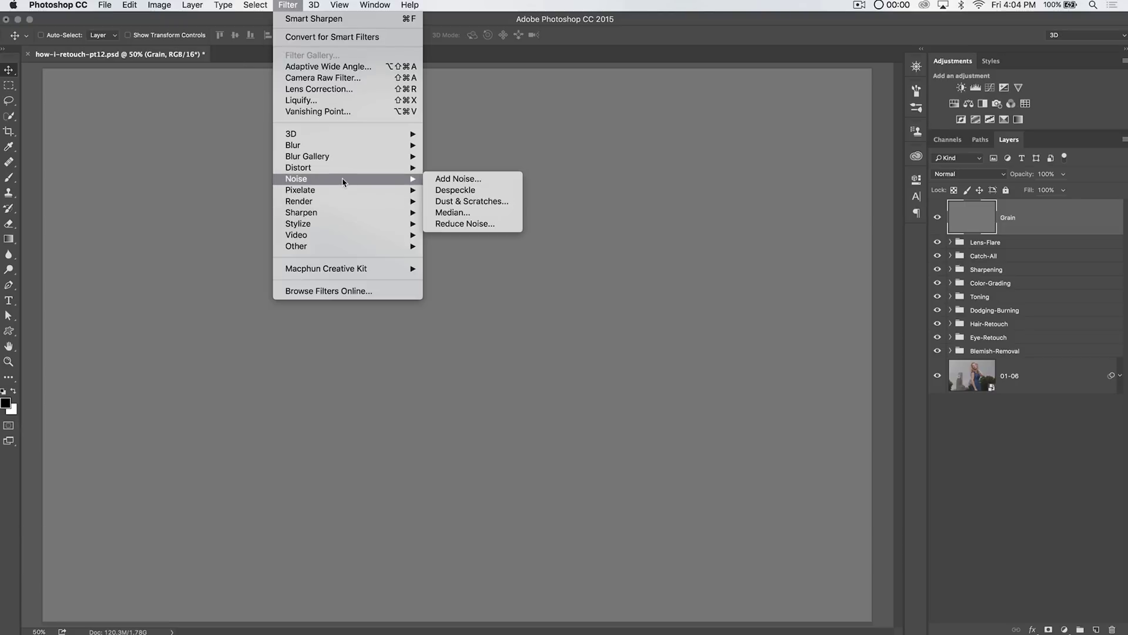
pyautogui.click(468, 179)
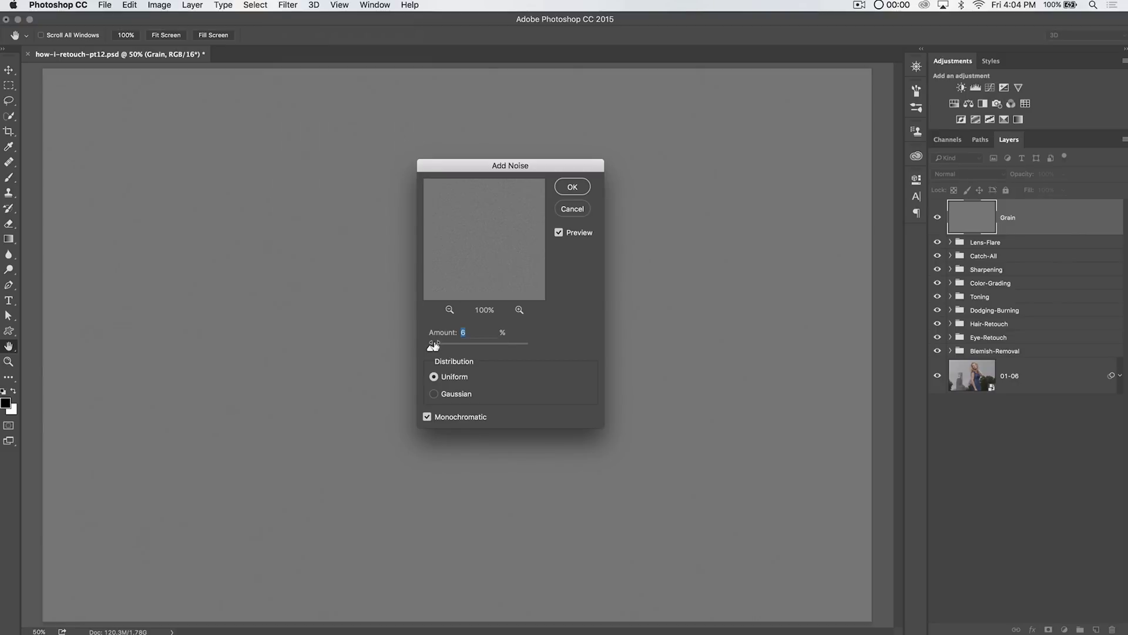
pyautogui.write('25')
pyautogui.press('BackSpace')
pyautogui.press('BackSpace')
pyautogui.write('30')
pyautogui.click(572, 187)
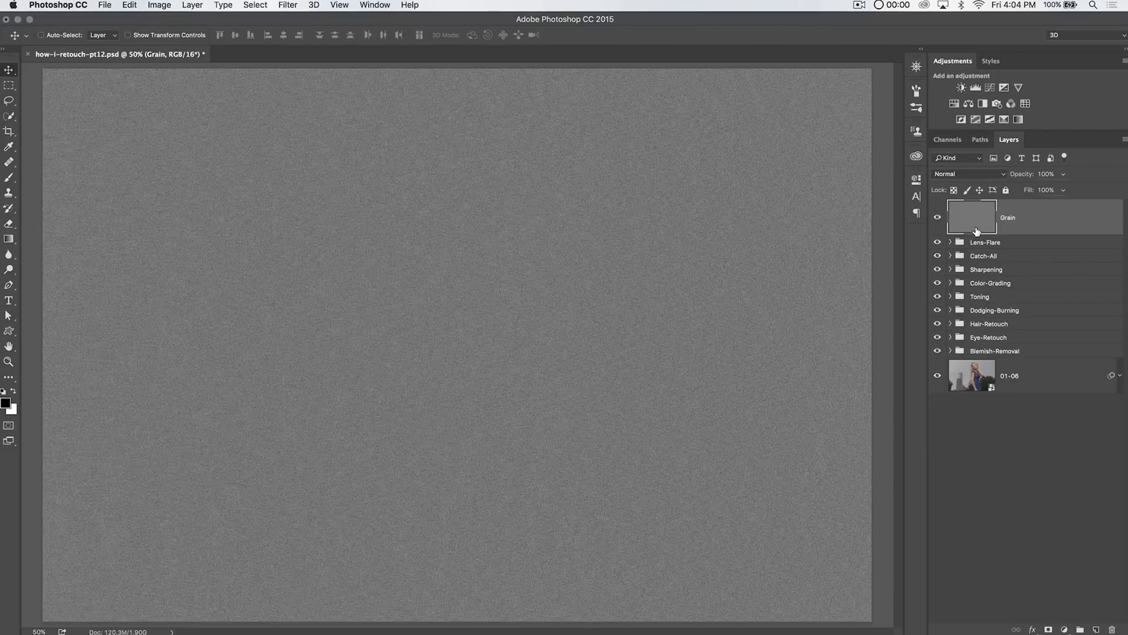
# Step: Set the Grain layer to Soft Light and inspect the grain at 100% on the face
pyautogui.click(970, 174)
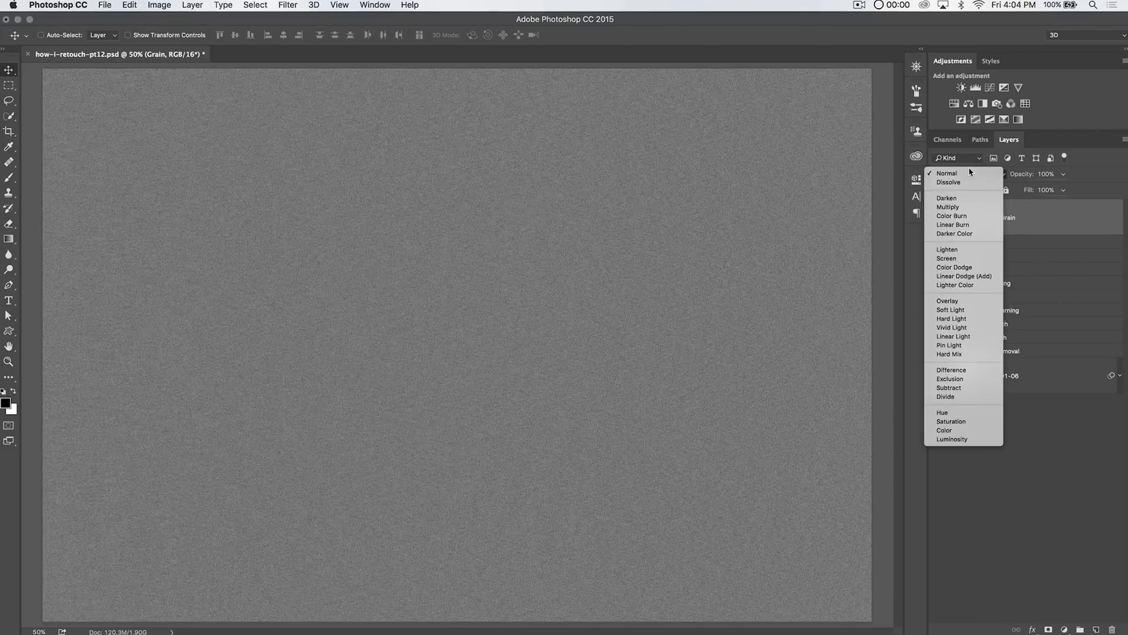
pyautogui.click(957, 311)
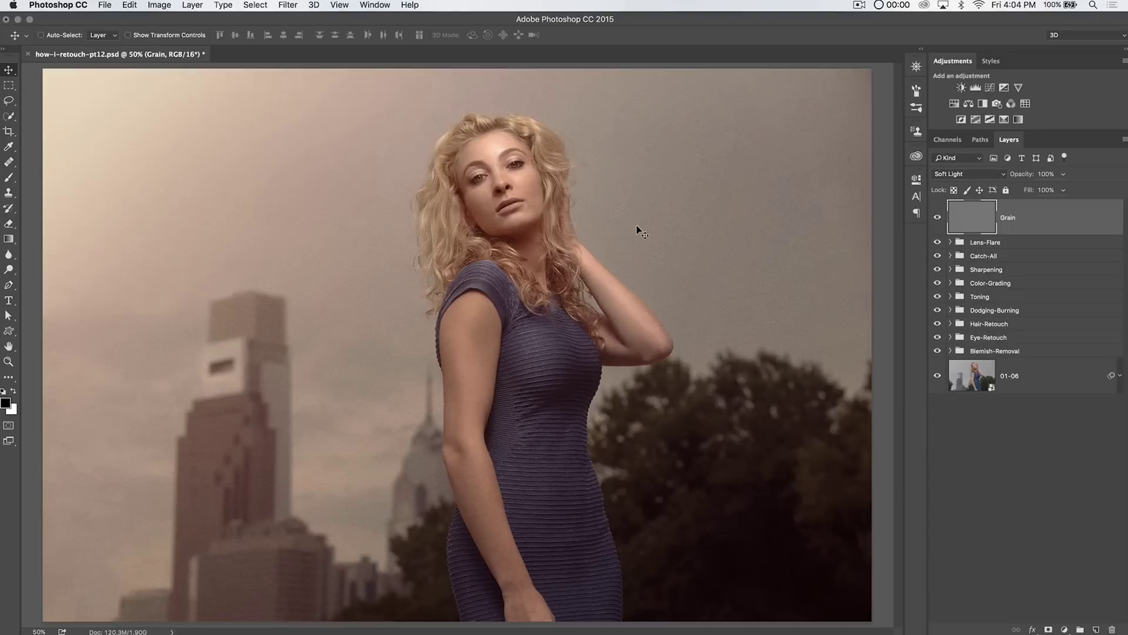
pyautogui.press('super+0')
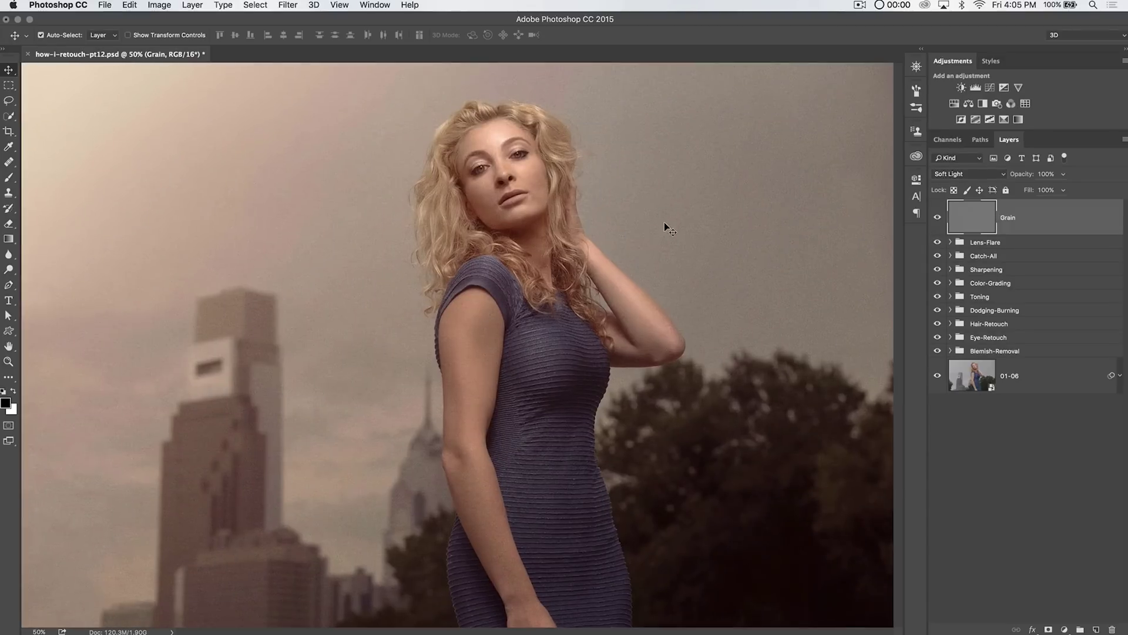
pyautogui.press('super+1')
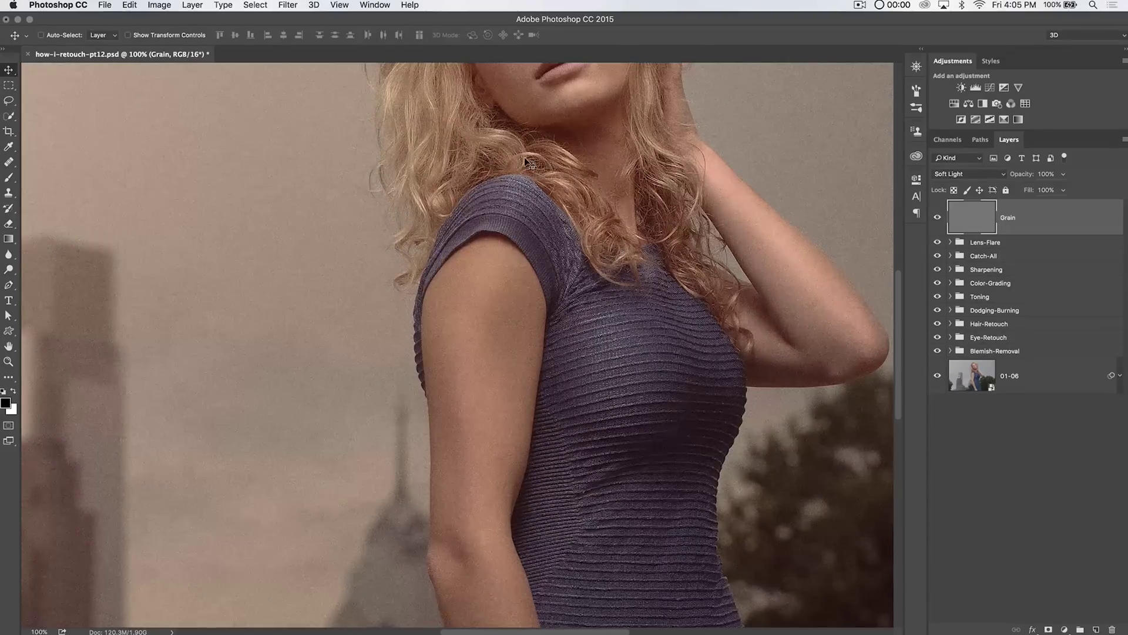
pyautogui.moveTo(637, 151); pyautogui.dragTo(563, 380)
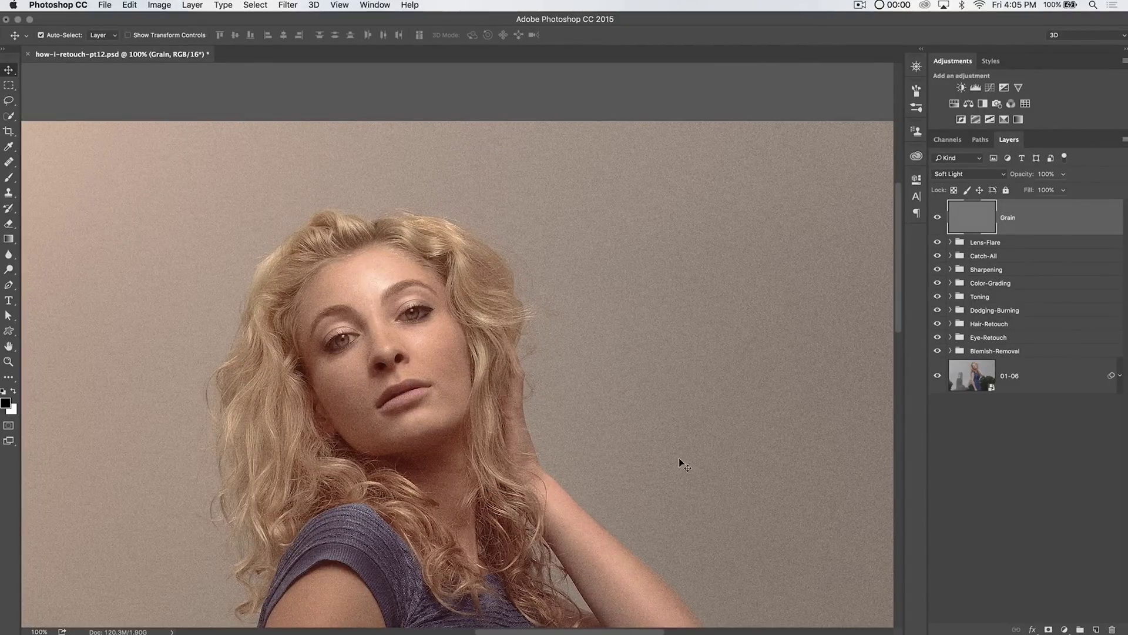
pyautogui.press('super+0')
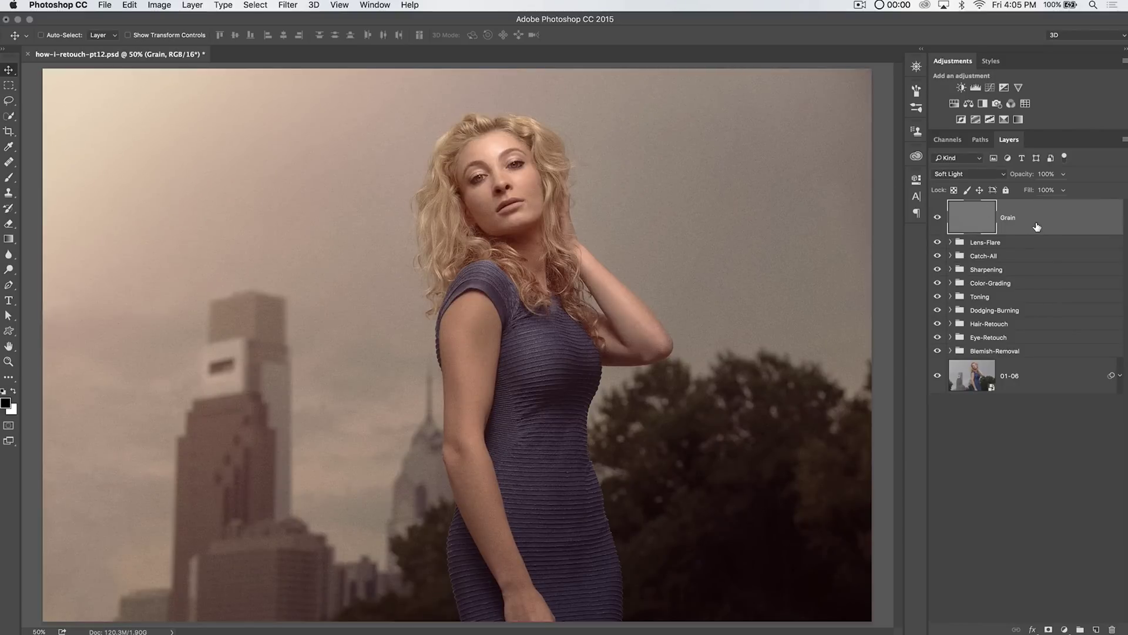
# Step: Duplicate the Grain layer and rename the copy Grain-Bigger
pyautogui.press('cmd+j')
pyautogui.doubleClick(1008, 218)
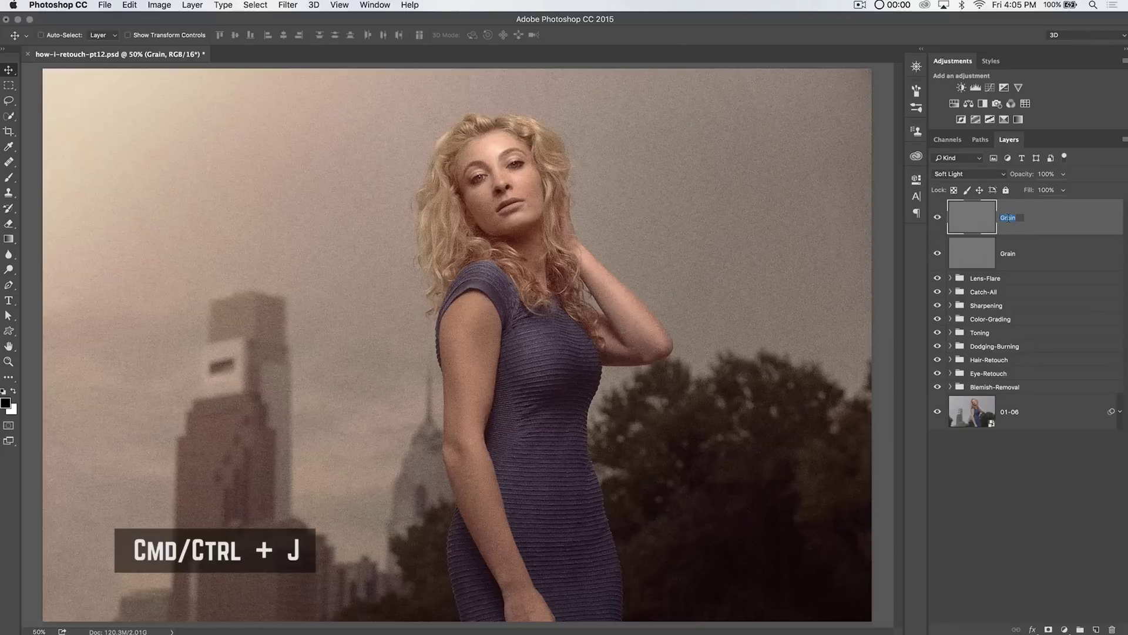
pyautogui.press('Right')
pyautogui.write('-Bigger')
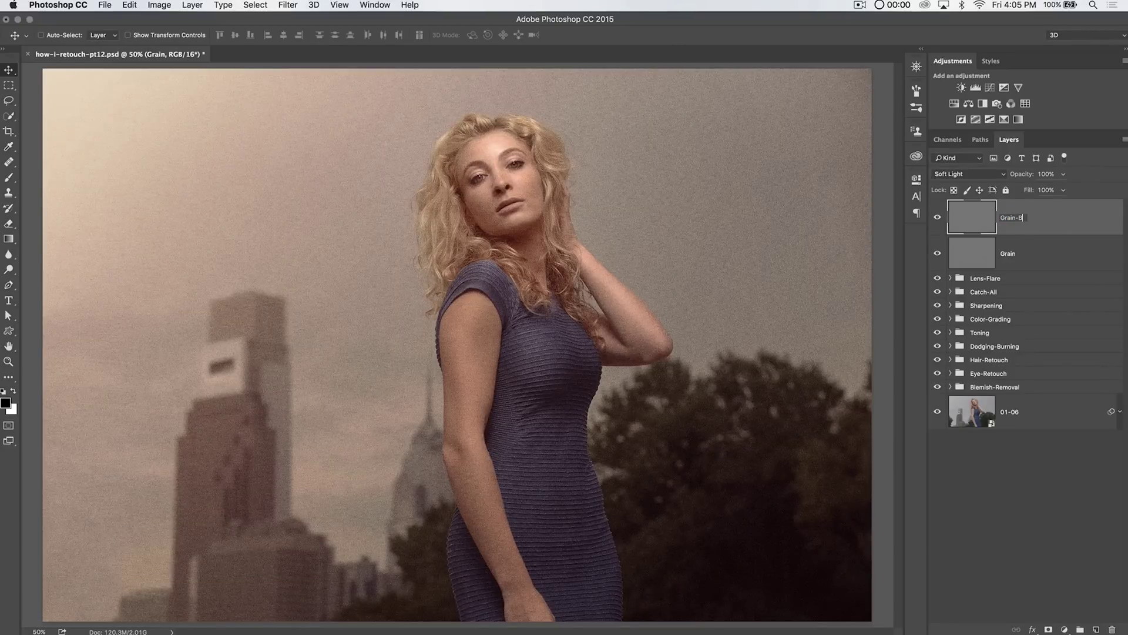
pyautogui.press('Return')
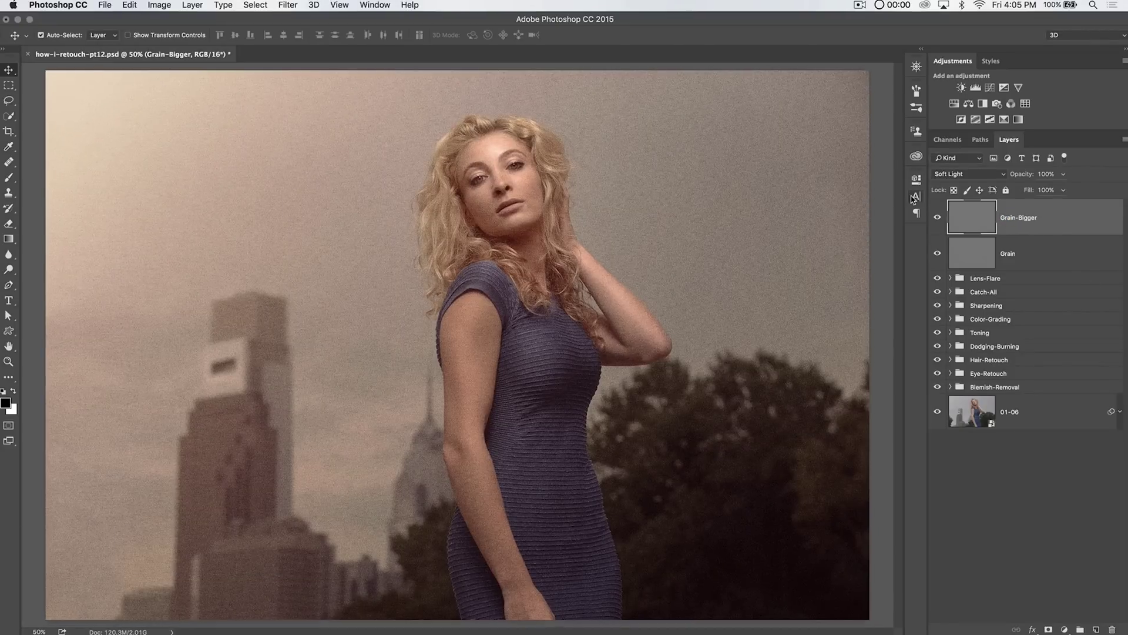
# Step: Scale Grain-Bigger up to about 205% around its centre
pyautogui.press('cmd+minus')
pyautogui.press('cmd+minus')
pyautogui.press('cmd+minus')
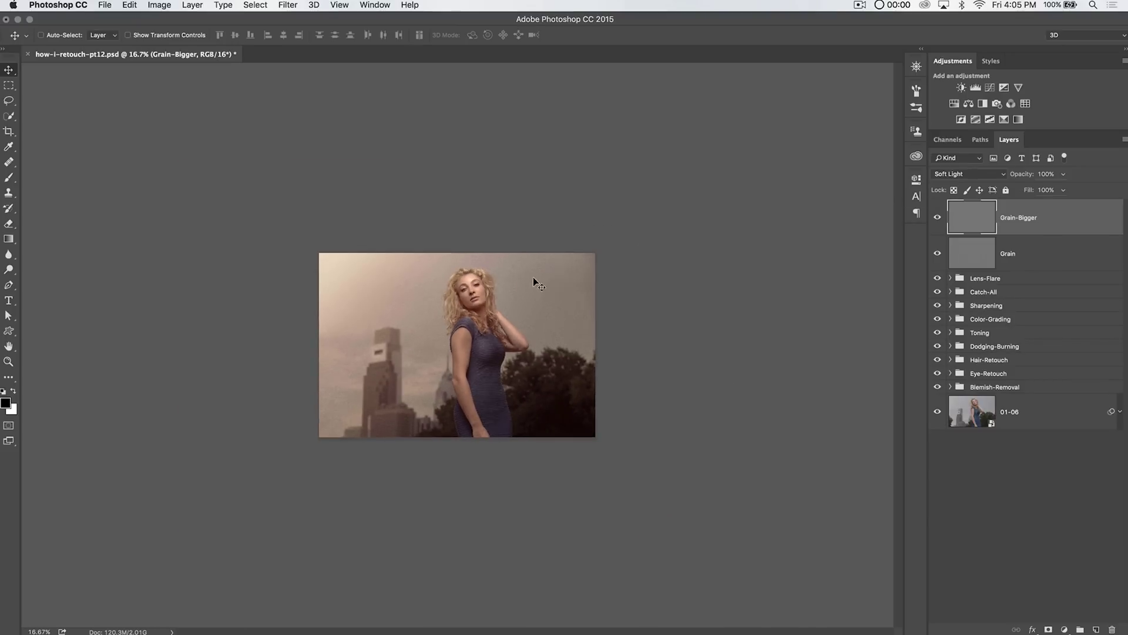
pyautogui.press('super+t')
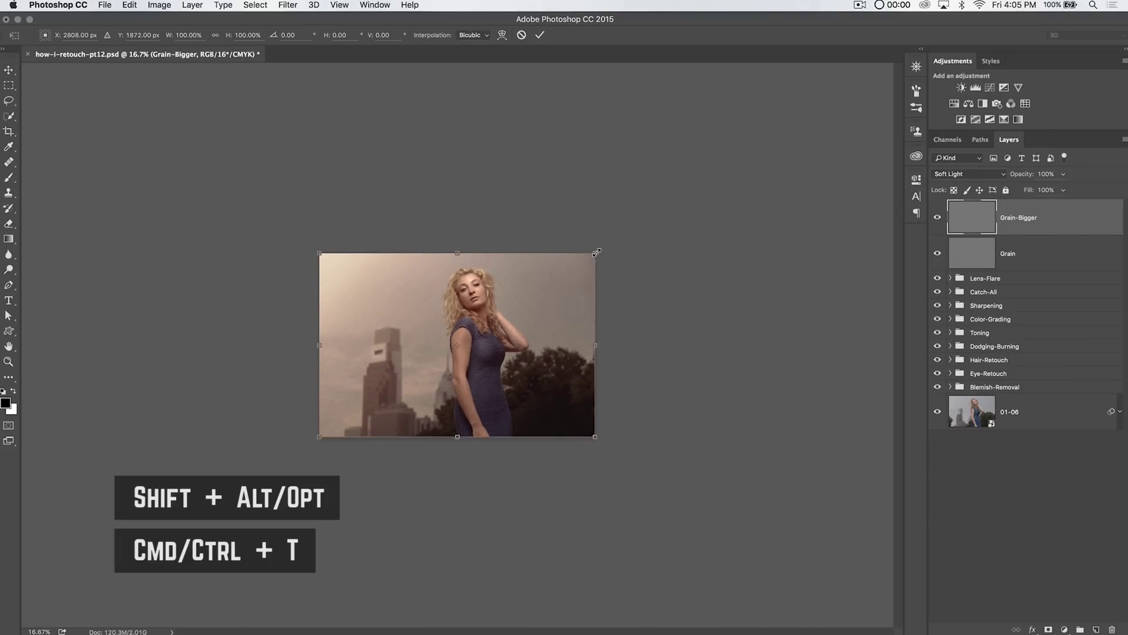
pyautogui.moveTo(596, 252); pyautogui.dragTo(741, 158)
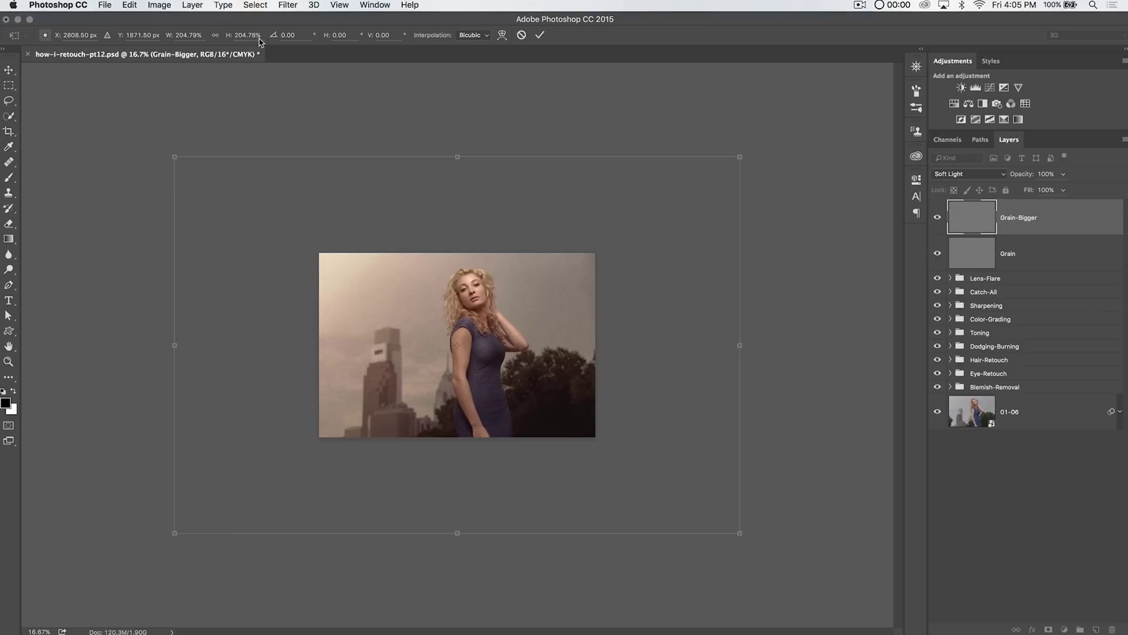
pyautogui.click(540, 35)
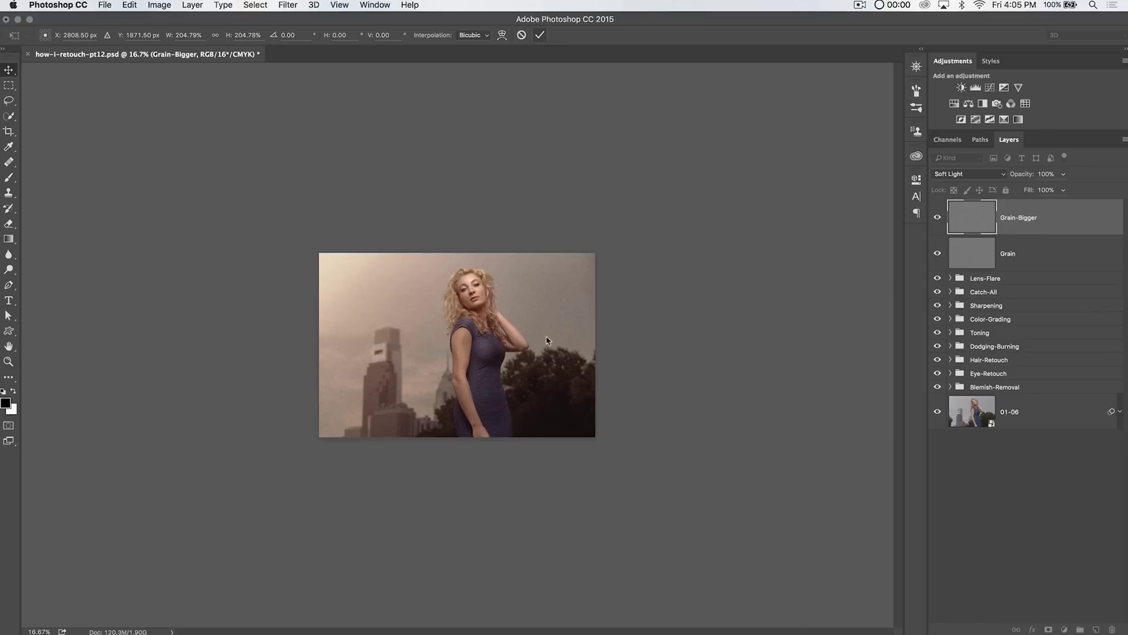
# Step: Commit the Grain-Bigger enlargement, zoom in on the model, and hide the original Grain layer
pyautogui.press('super+h')
pyautogui.press('super+equal')
pyautogui.press('super+equal')
pyautogui.press('super+equal')
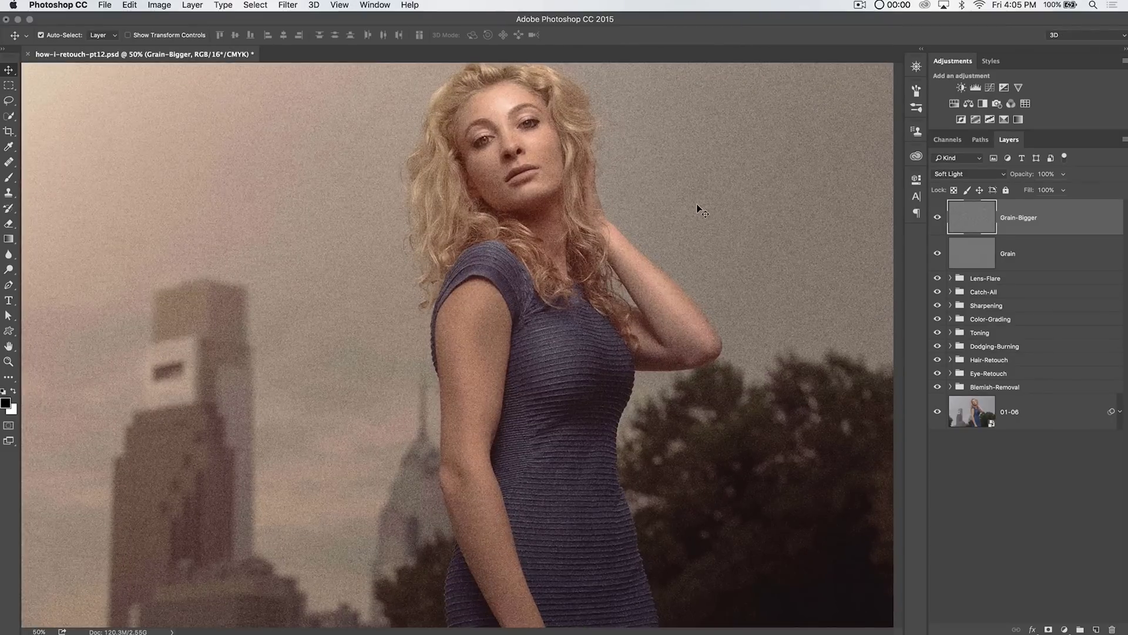
pyautogui.press('super+equal')
pyautogui.scroll(5, 653, 185)
pyautogui.scroll(-2, 652, 184)
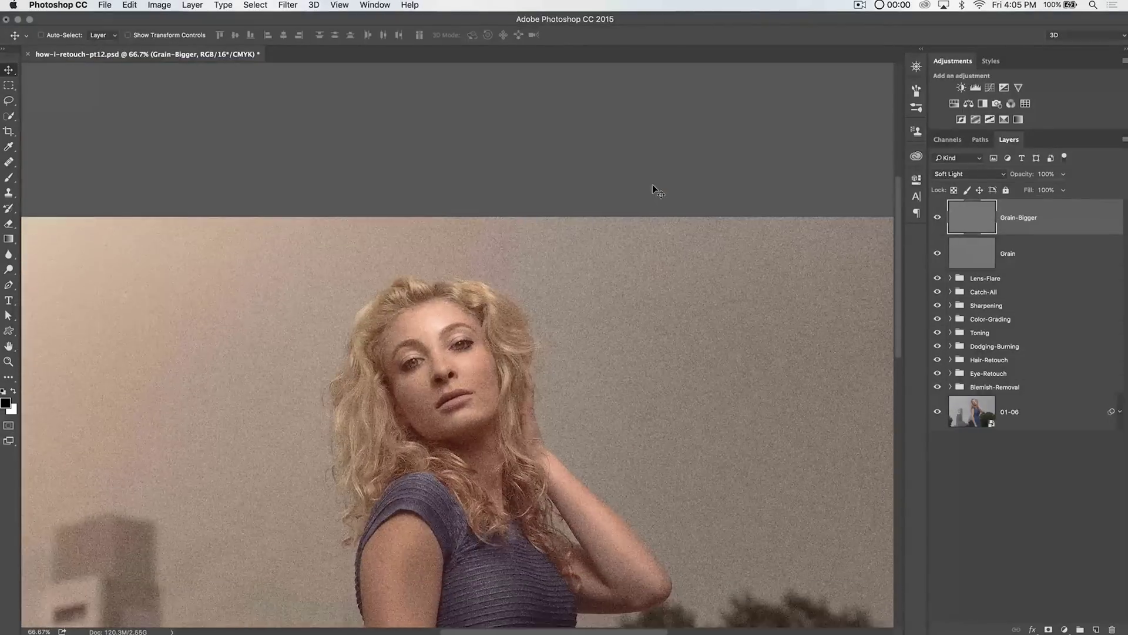
pyautogui.scroll(-3, 652, 185)
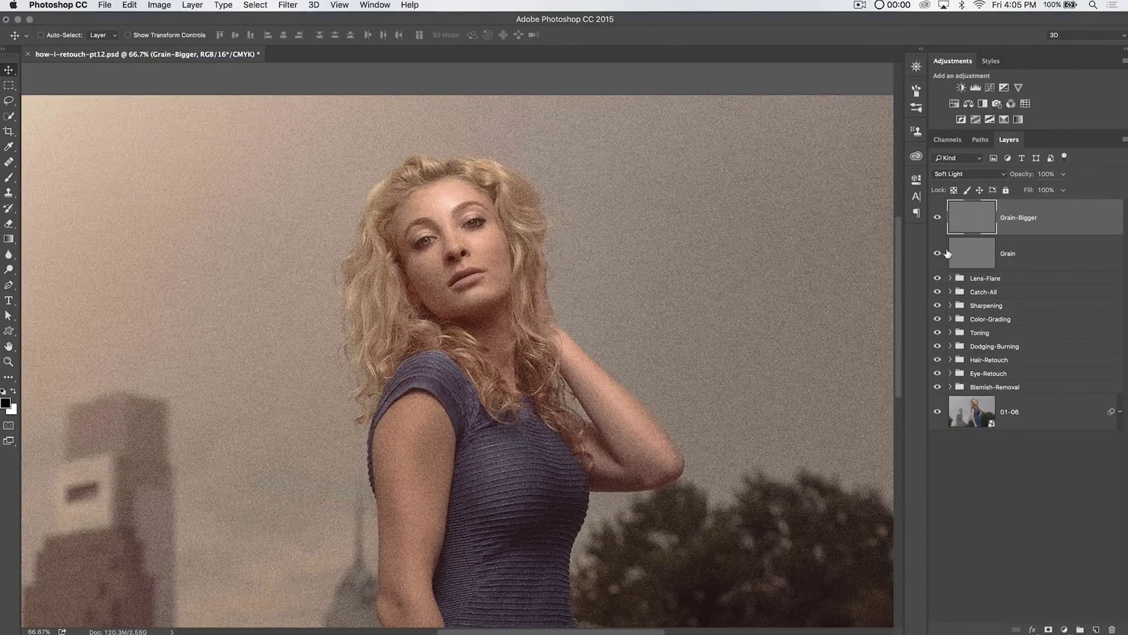
pyautogui.click(937, 253)
# Step: Apply Filter > Sharpen > Sharpen to the Grain-Bigger layer
pyautogui.click(289, 6)
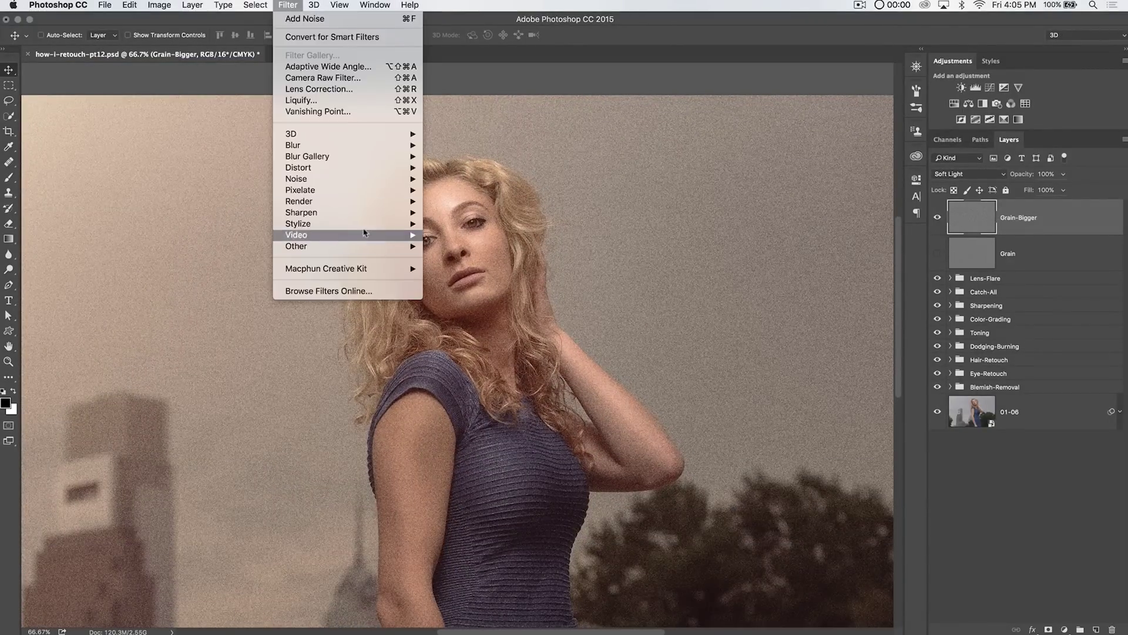
pyautogui.moveTo(393, 212)
pyautogui.click(457, 224)
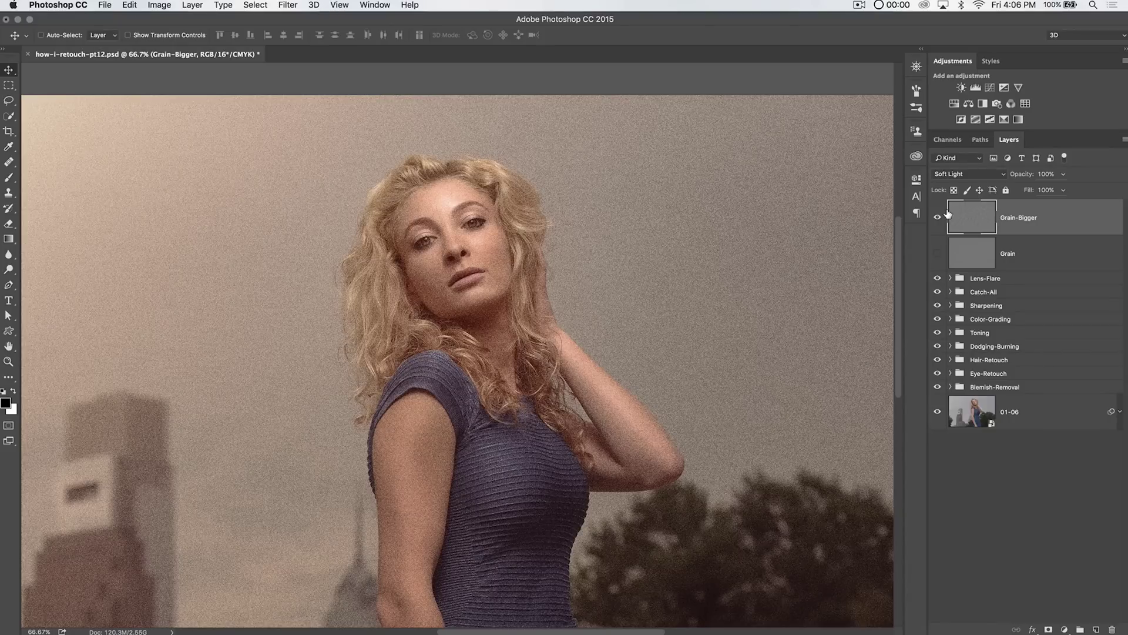
# Step: Show the Grain layer again, zoom out, and start a free transform on Grain-Bigger
pyautogui.click(937, 253)
pyautogui.press('super')
pyautogui.press('super+minus')
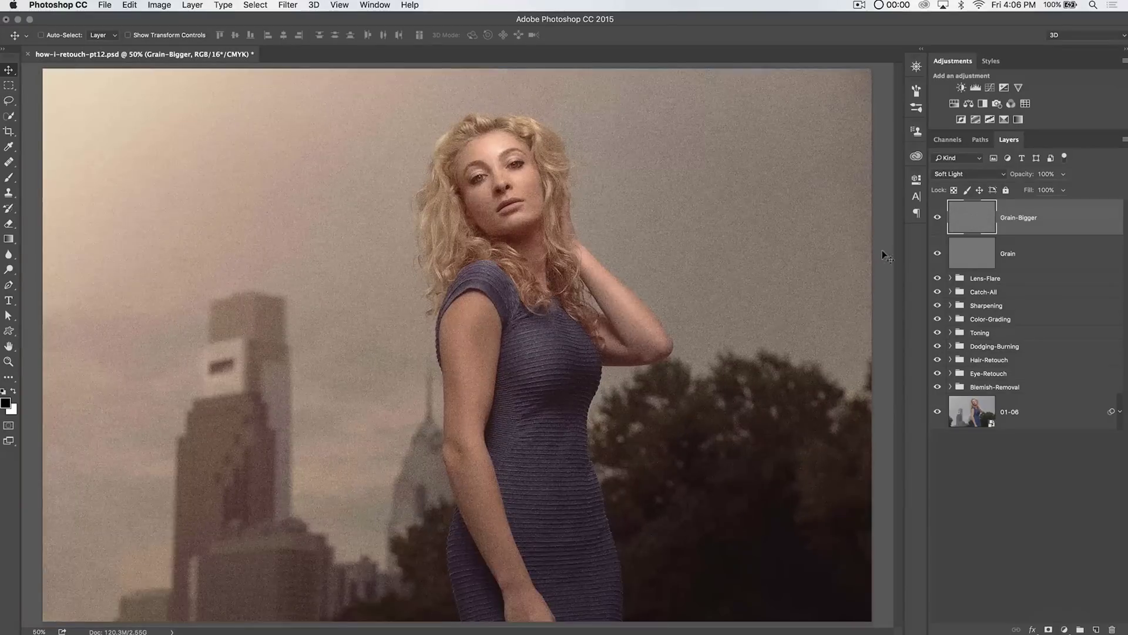
pyautogui.press('super+minus')
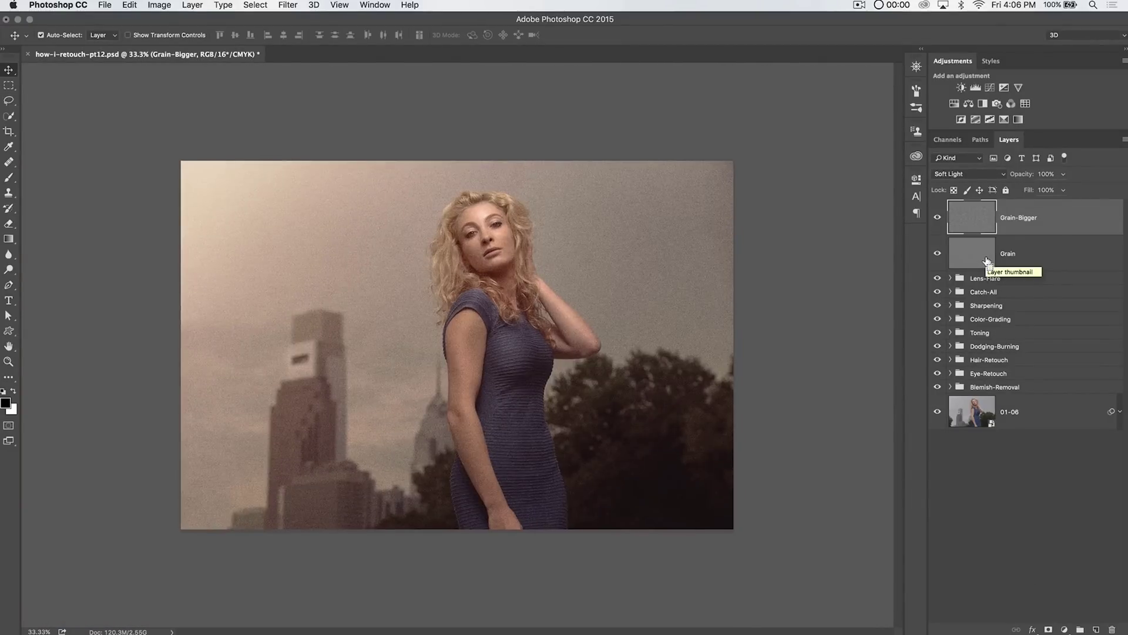
pyautogui.press('super+t')
# Step: Flip Grain-Bigger horizontally from the transform menu and commit the flip
pyautogui.rightClick(531, 247)
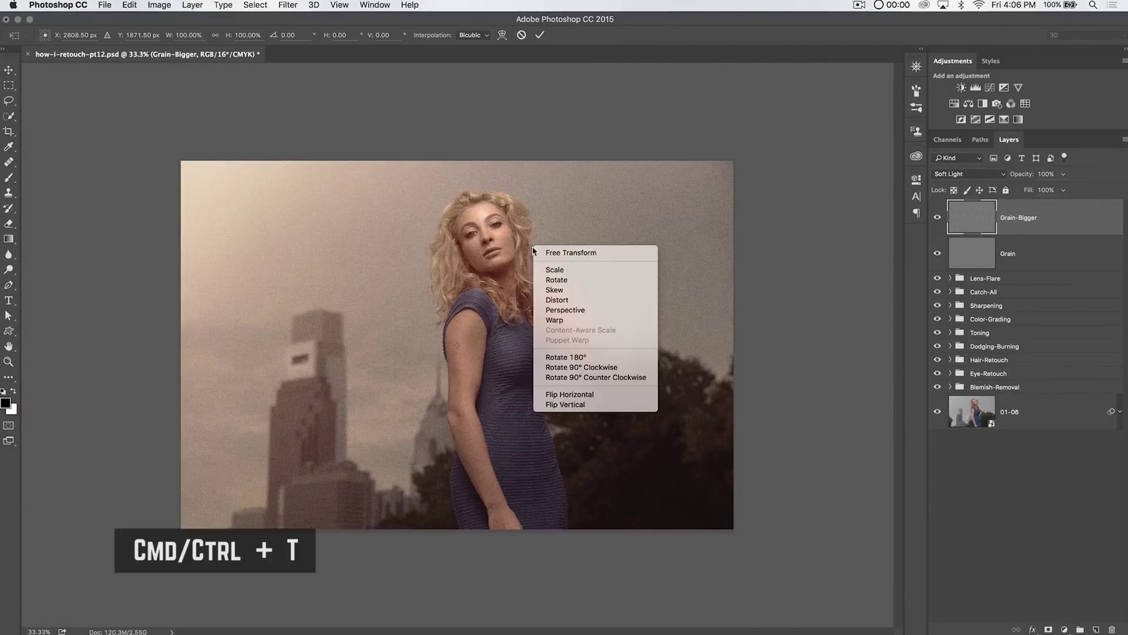
pyautogui.click(576, 396)
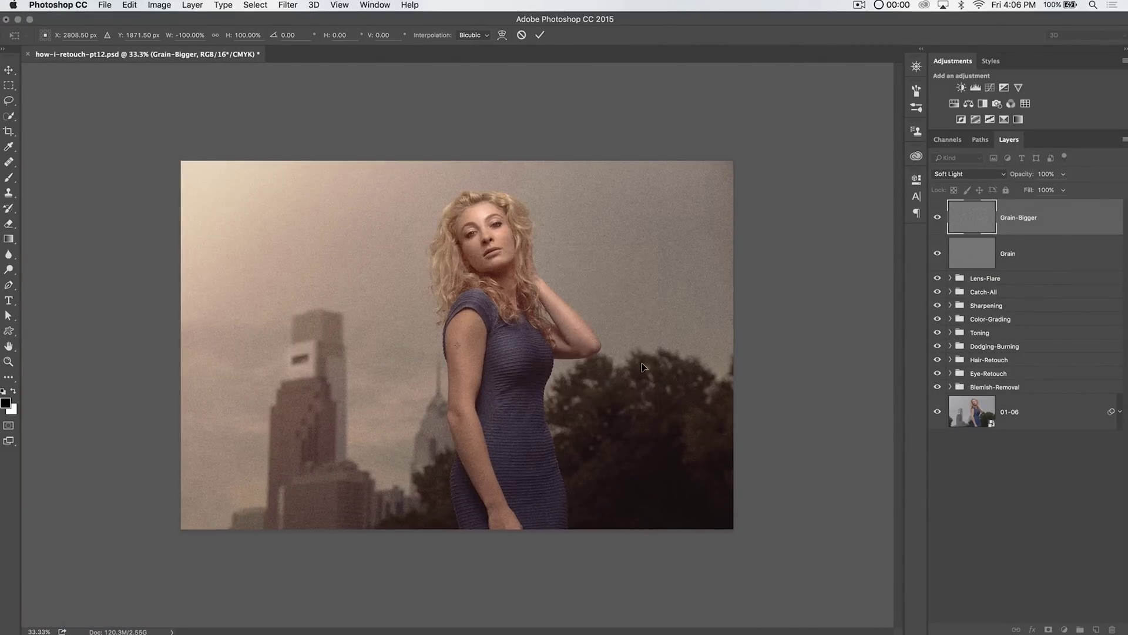
pyautogui.click(540, 34)
pyautogui.press('super+equal')
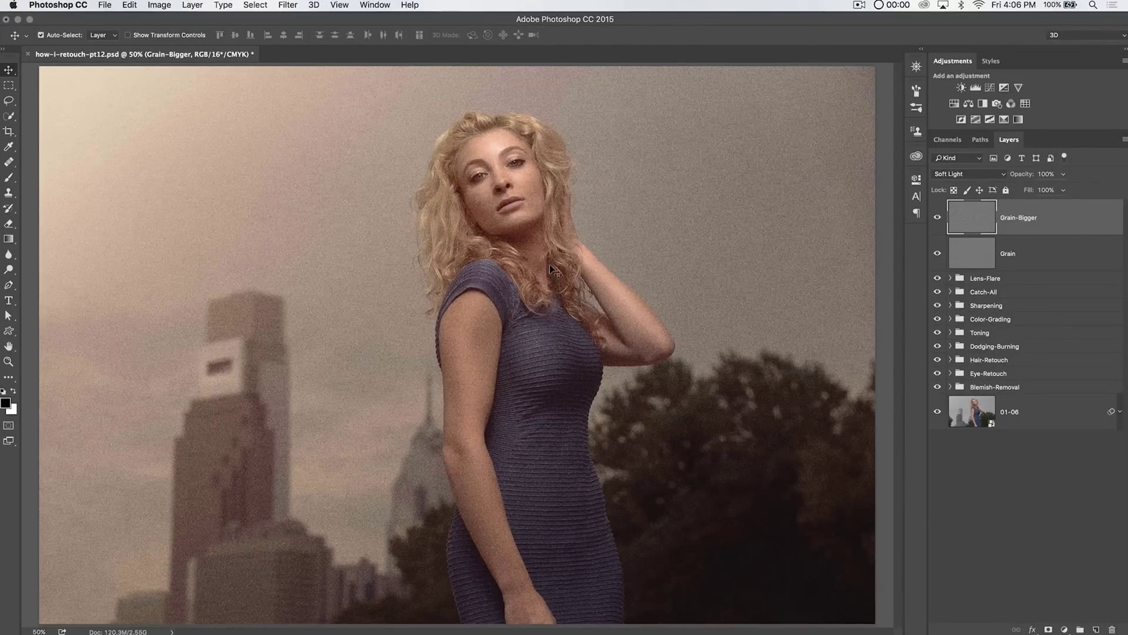
# Step: Lower the Grain layer's opacity and set Grain-Bigger's opacity to 12%
pyautogui.press('super+equal')
pyautogui.scroll(10, 535, 189)
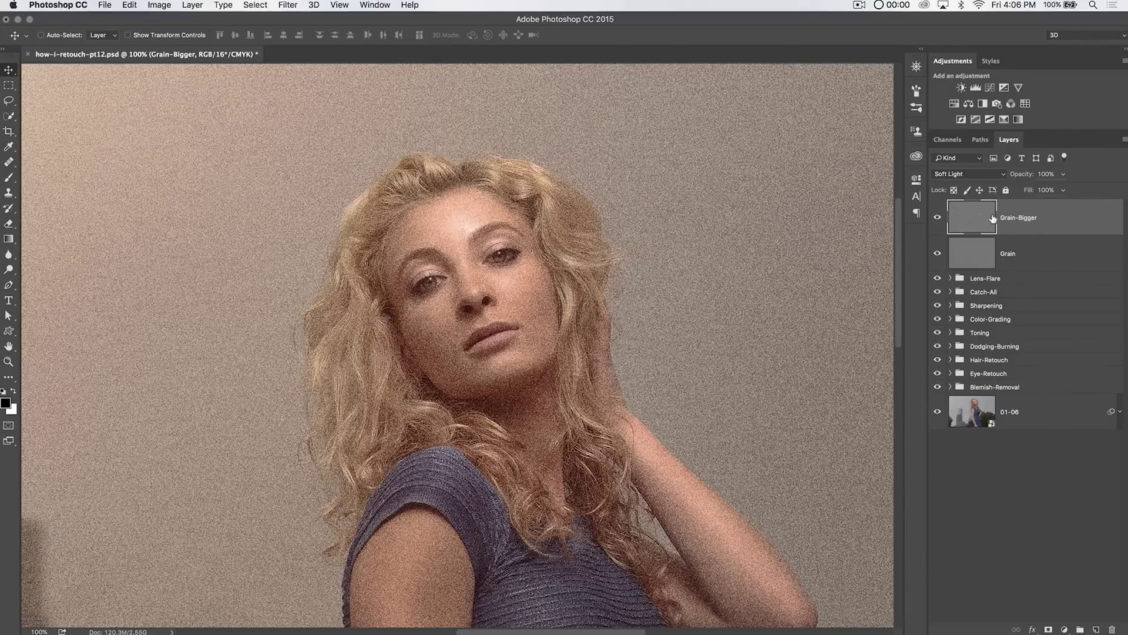
pyautogui.moveTo(1029, 175); pyautogui.dragTo(980, 179)
pyautogui.click(1006, 258)
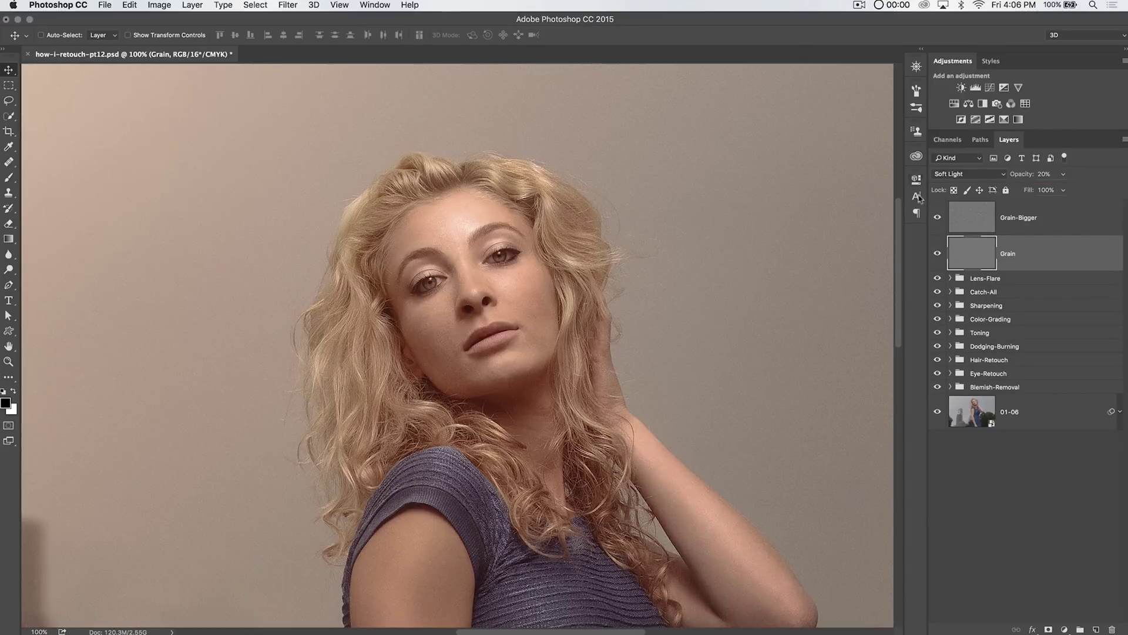
pyautogui.moveTo(1028, 176); pyautogui.dragTo(1018, 178)
pyautogui.click(1023, 212)
pyautogui.moveTo(1022, 181); pyautogui.dragTo(1001, 177)
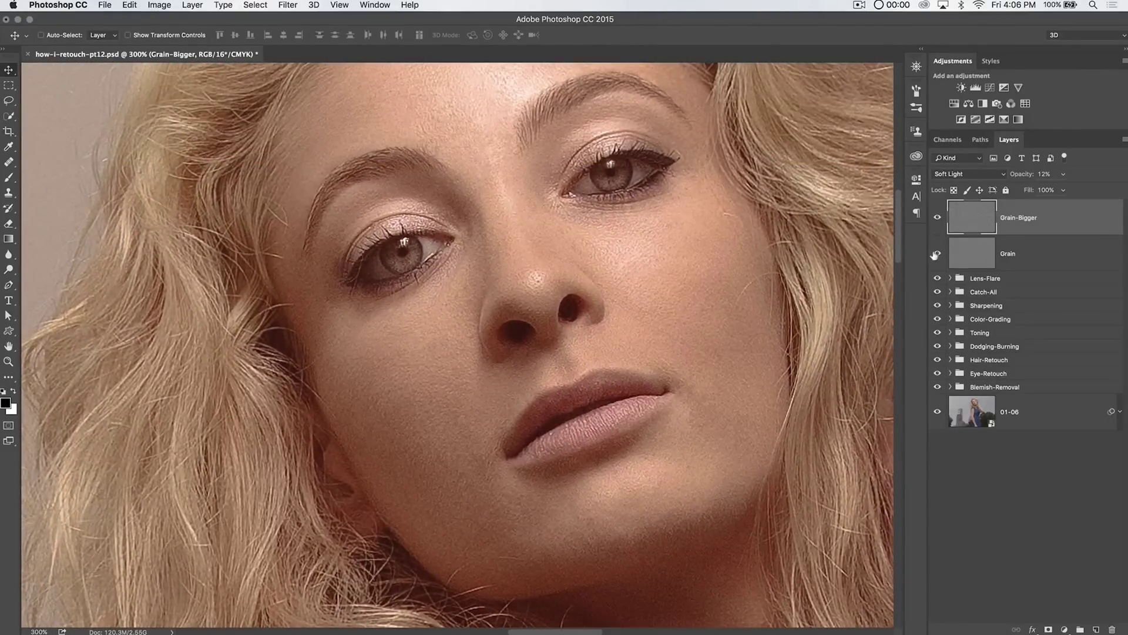
pyautogui.click(936, 254)
pyautogui.click(938, 217)
pyautogui.moveTo(492, 207); pyautogui.dragTo(525, 278)
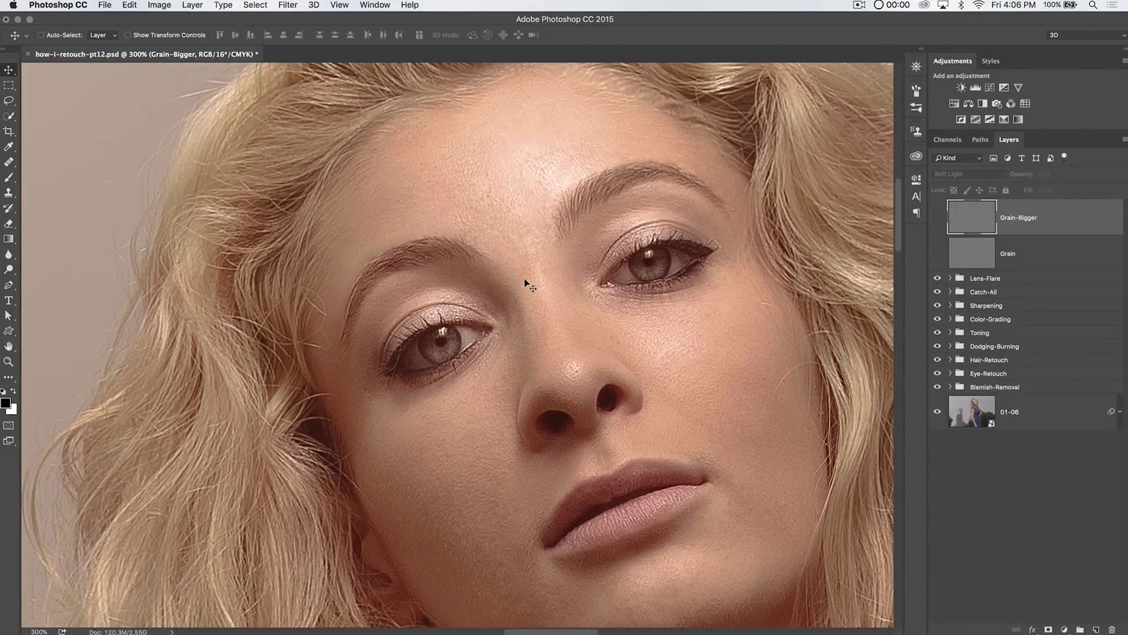
pyautogui.click(937, 254)
pyautogui.click(938, 218)
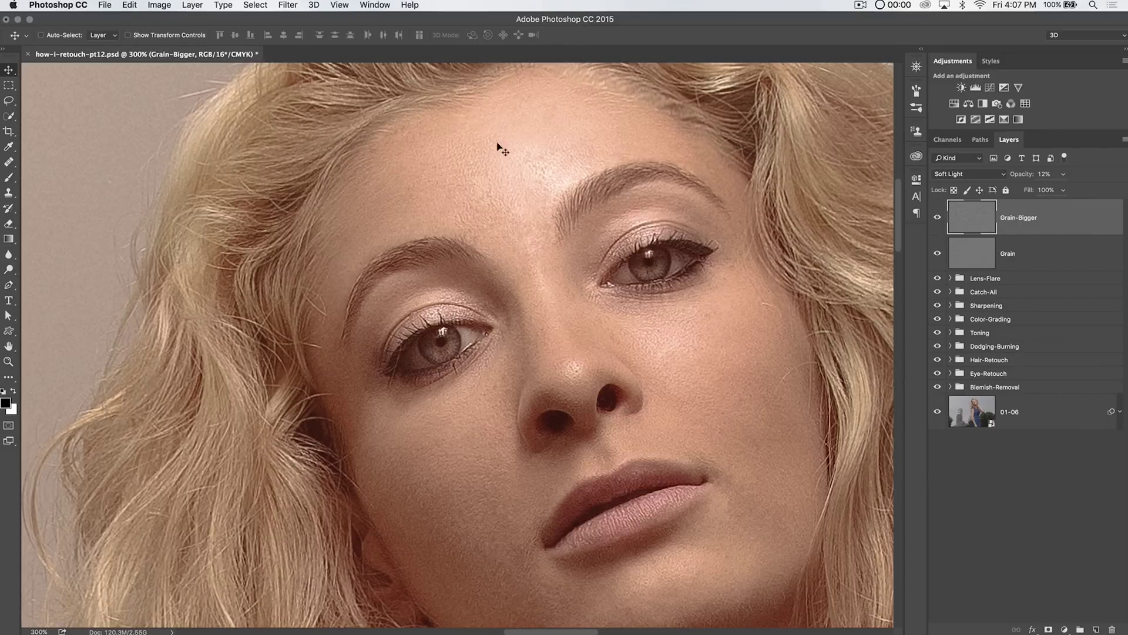
pyautogui.scroll(-10, 614, 341)
pyautogui.scroll(-8, 615, 340)
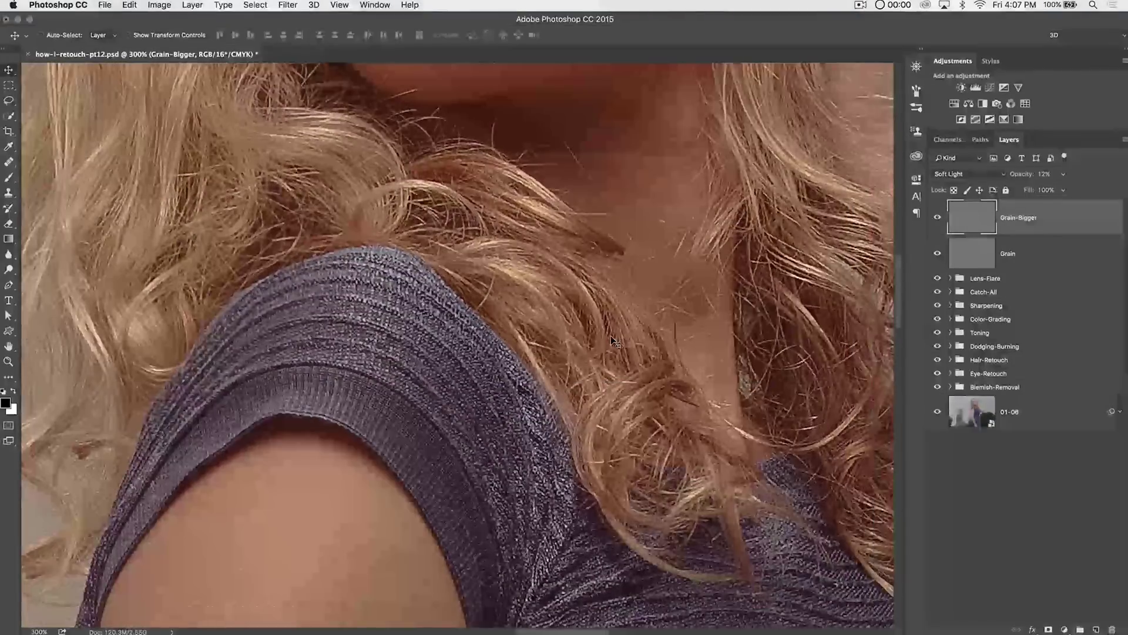
pyautogui.hscroll(-3, 611, 340)
pyautogui.scroll(2, 612, 339)
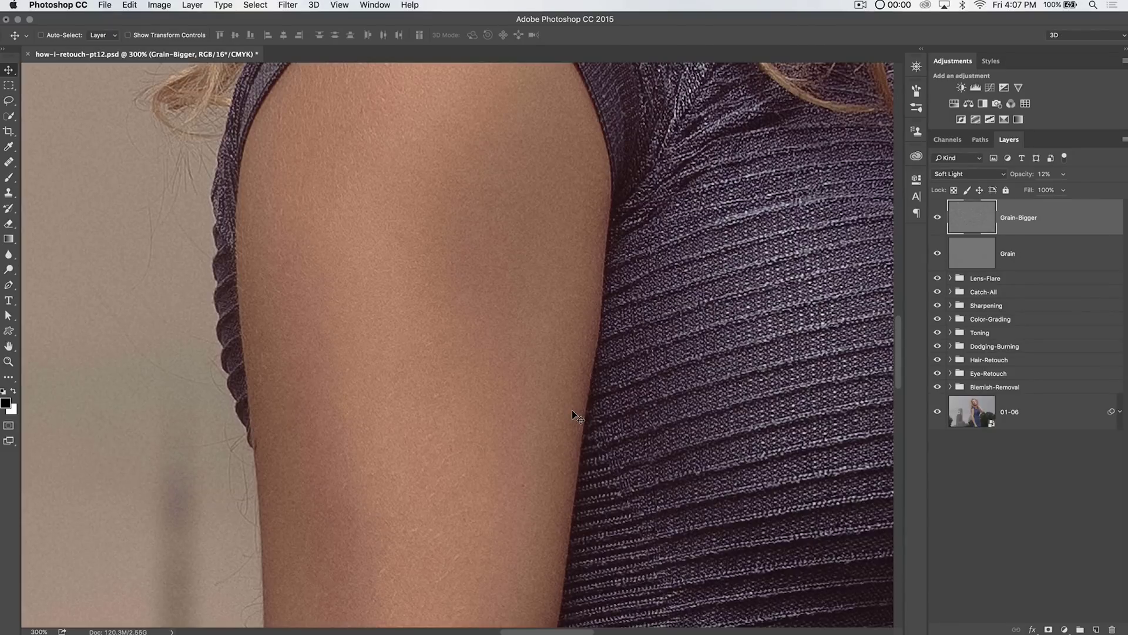
pyautogui.press('super+1')
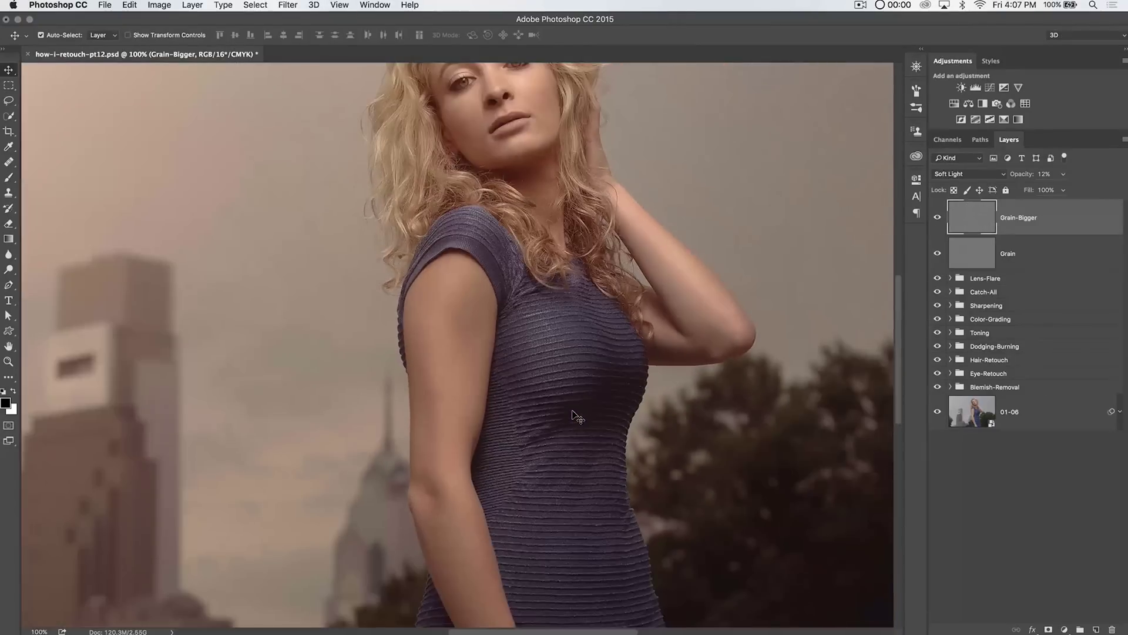
pyautogui.press('super+minus')
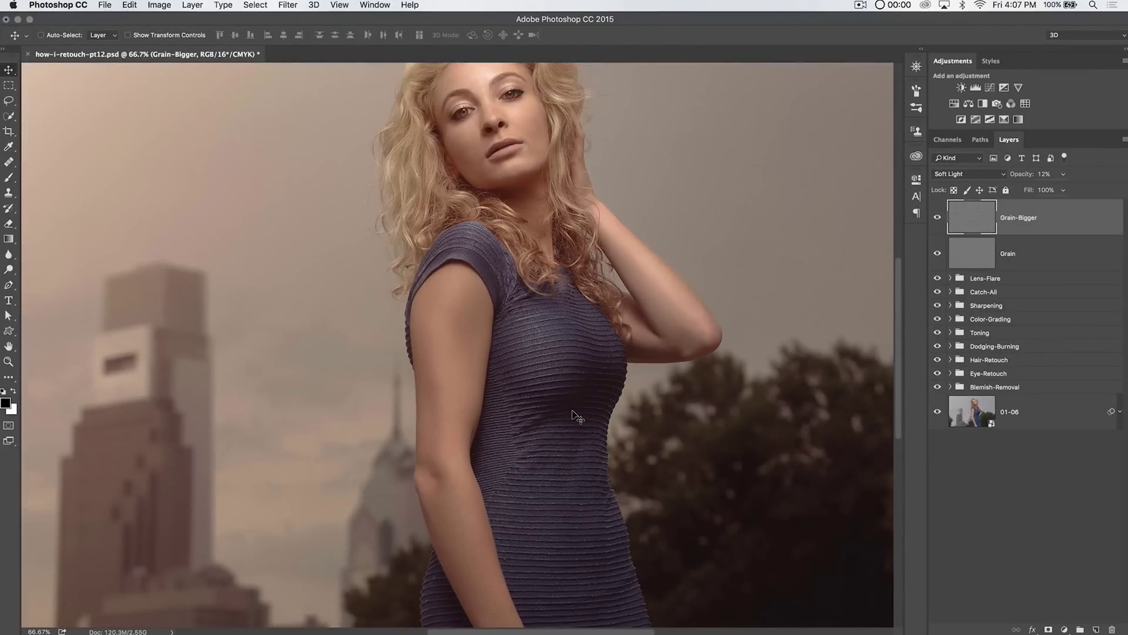
pyautogui.press('super+minus')
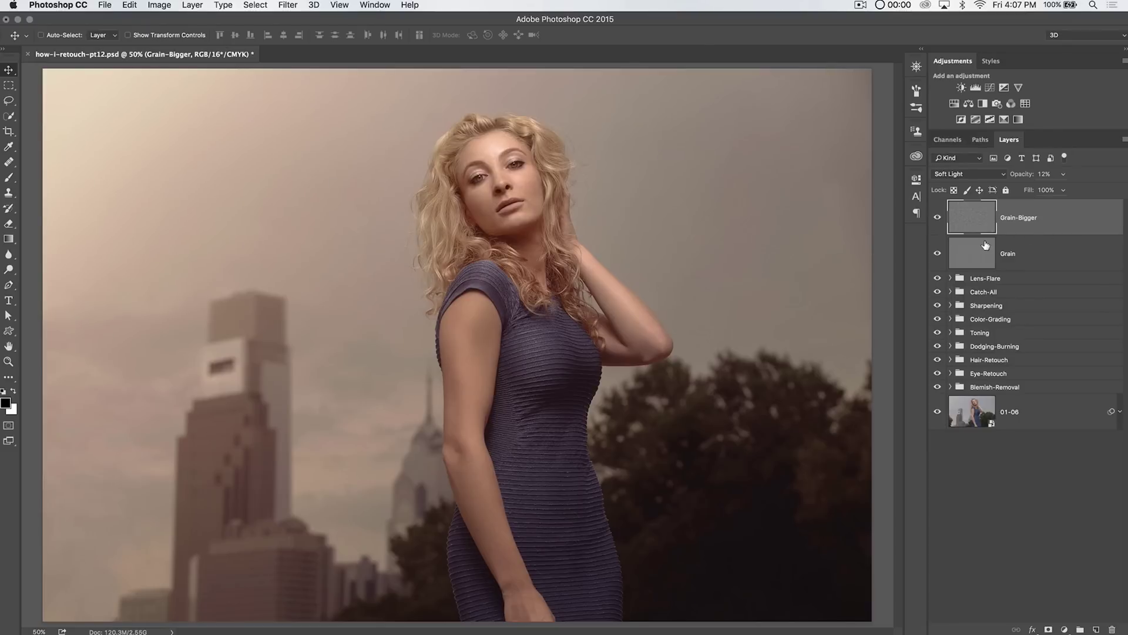
# Step: Group the Grain and Grain-Bigger layers with Cmd+G and name the group Grain
pyautogui.click(1055, 258)
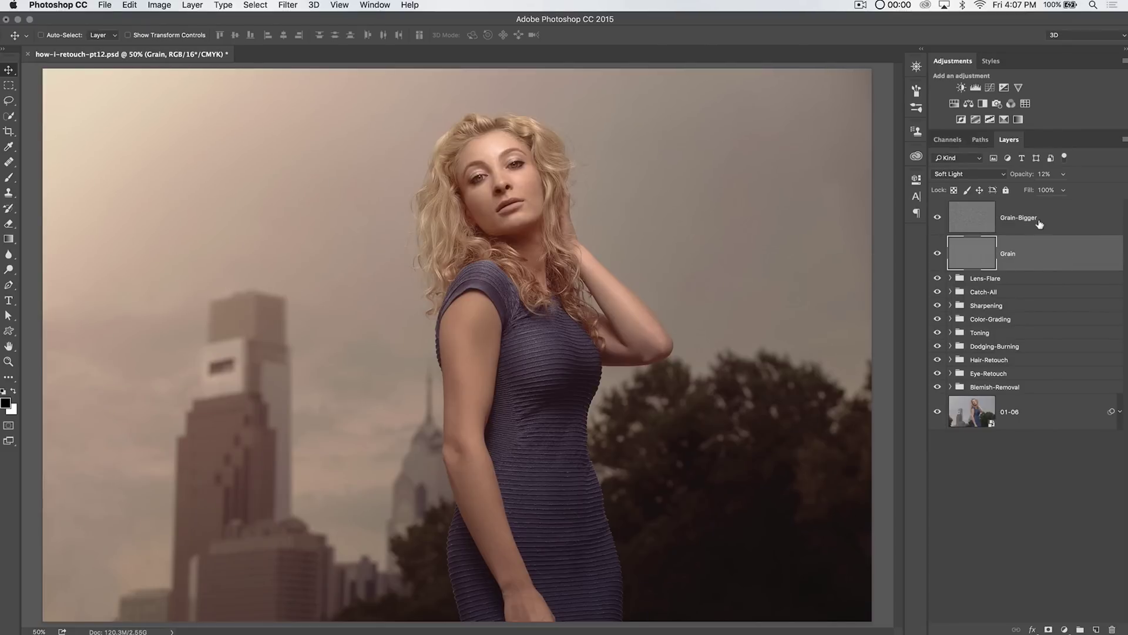
pyautogui.keyDown('shift'); pyautogui.click(1047, 219); pyautogui.keyUp('shift')
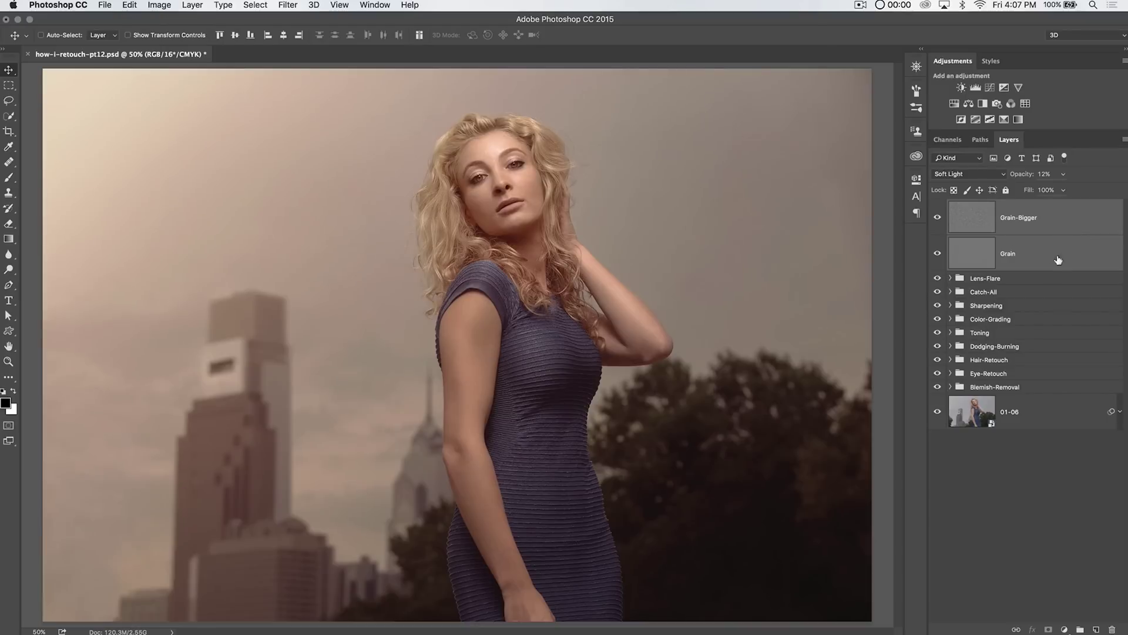
pyautogui.press('super+g')
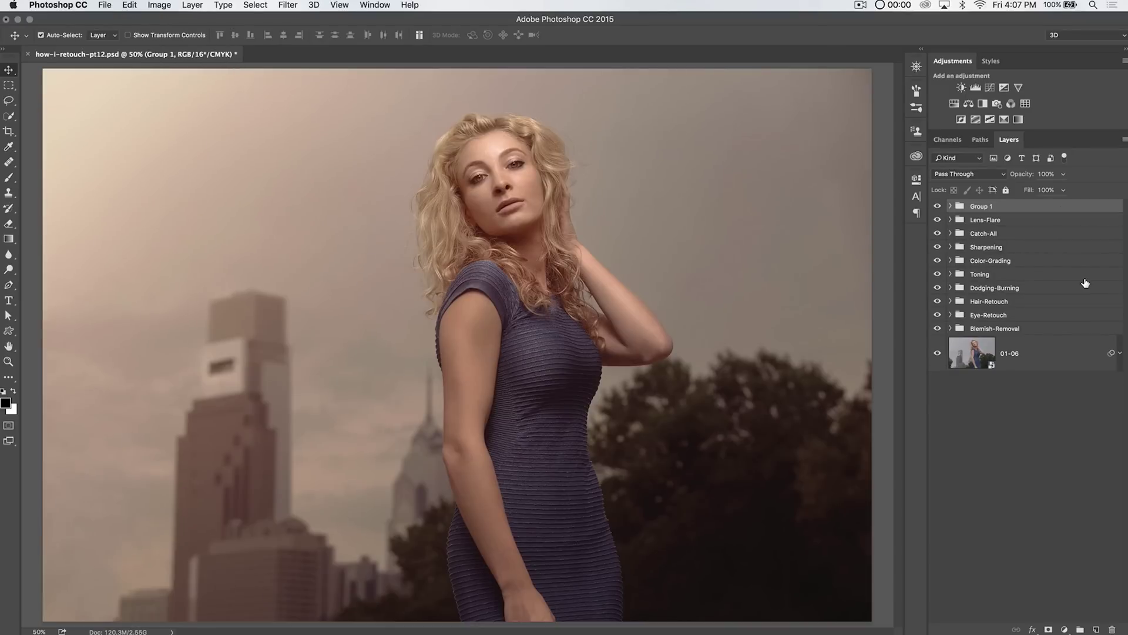
pyautogui.doubleClick(974, 202)
pyautogui.write('Grain')
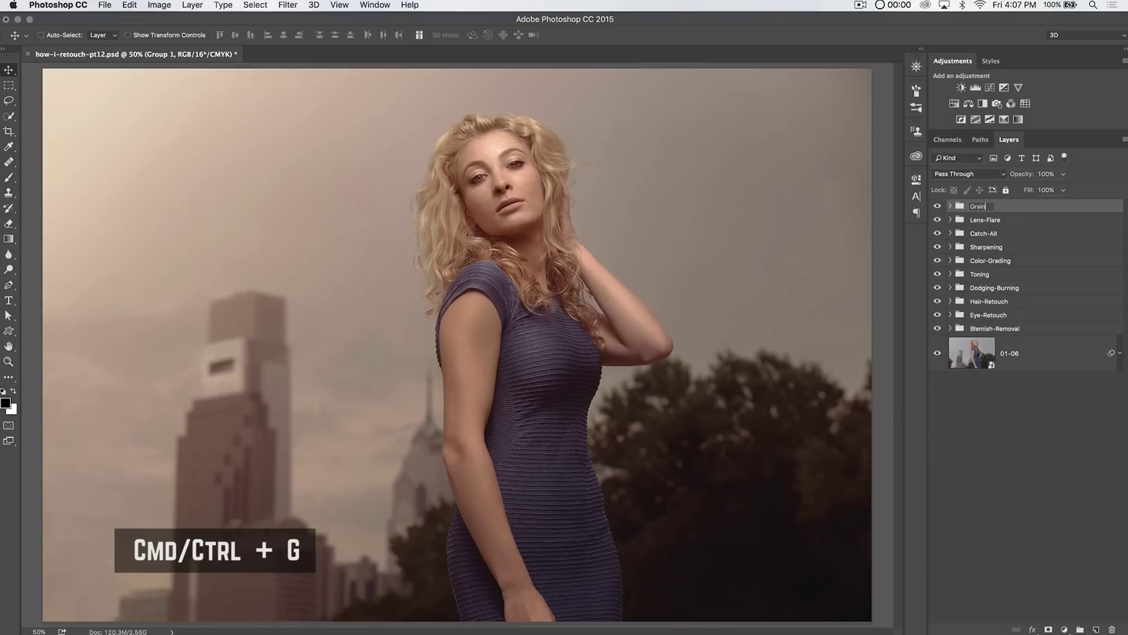
pyautogui.press('Return')
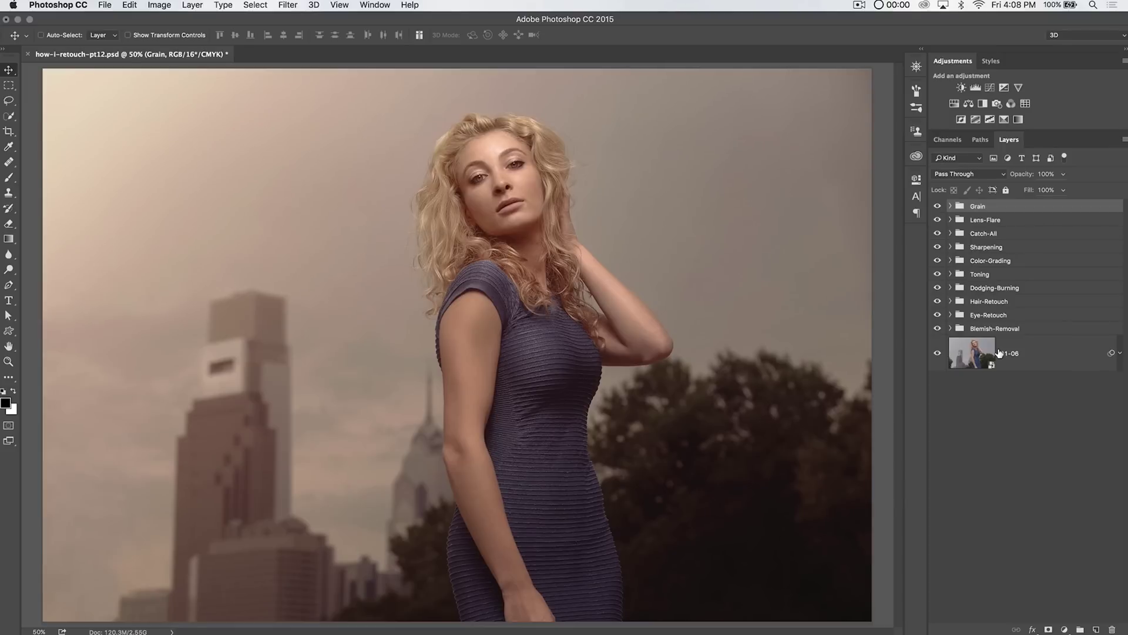
pyautogui.press('alt')
pyautogui.keyDown('alt'); pyautogui.click(938, 355); pyautogui.keyUp('alt')
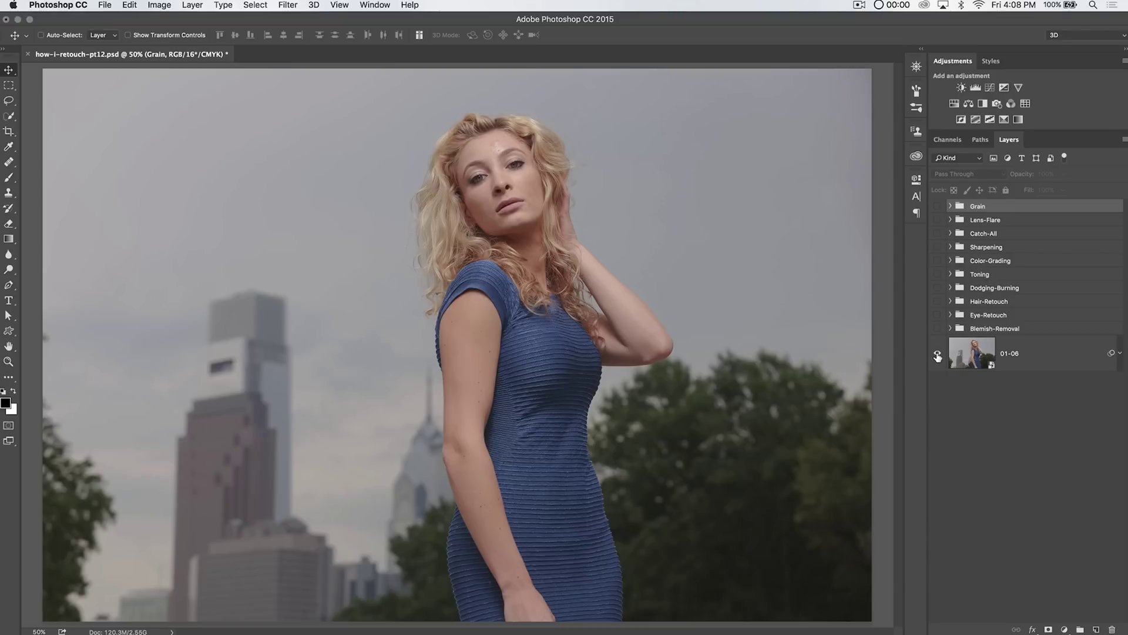
pyautogui.keyDown('alt'); pyautogui.click(937, 355); pyautogui.keyUp('alt')
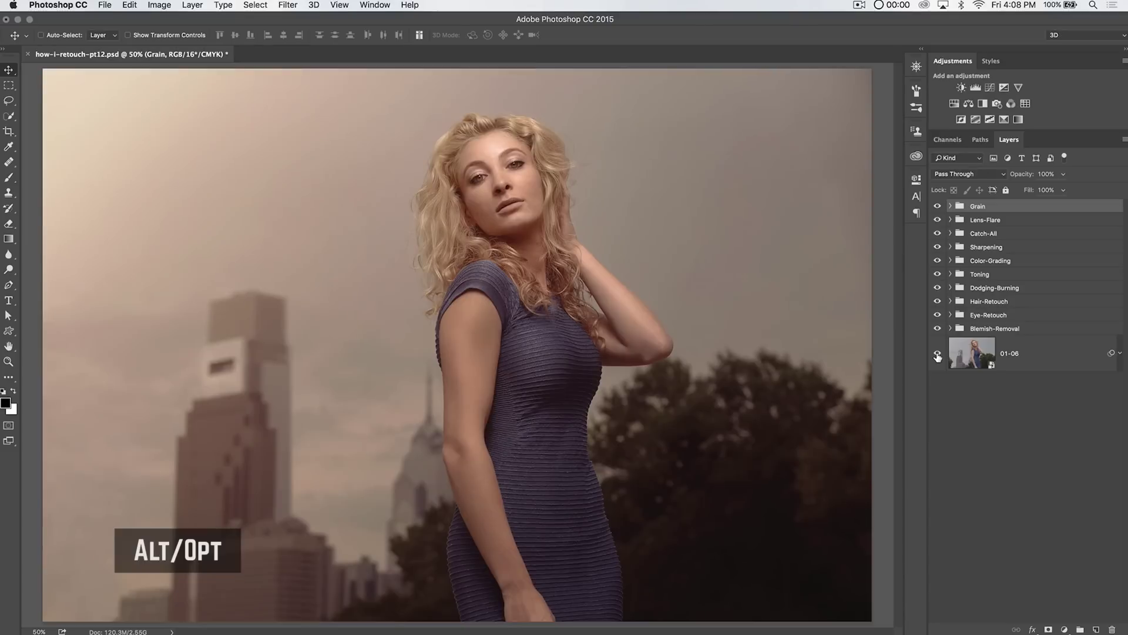